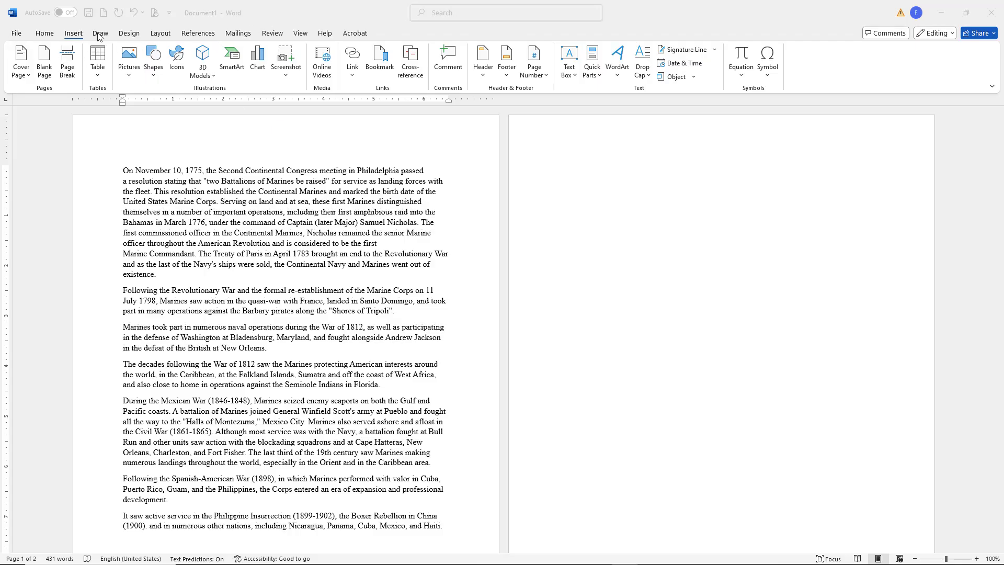
{"action": "left_click", "coordinate": [38, 39]}
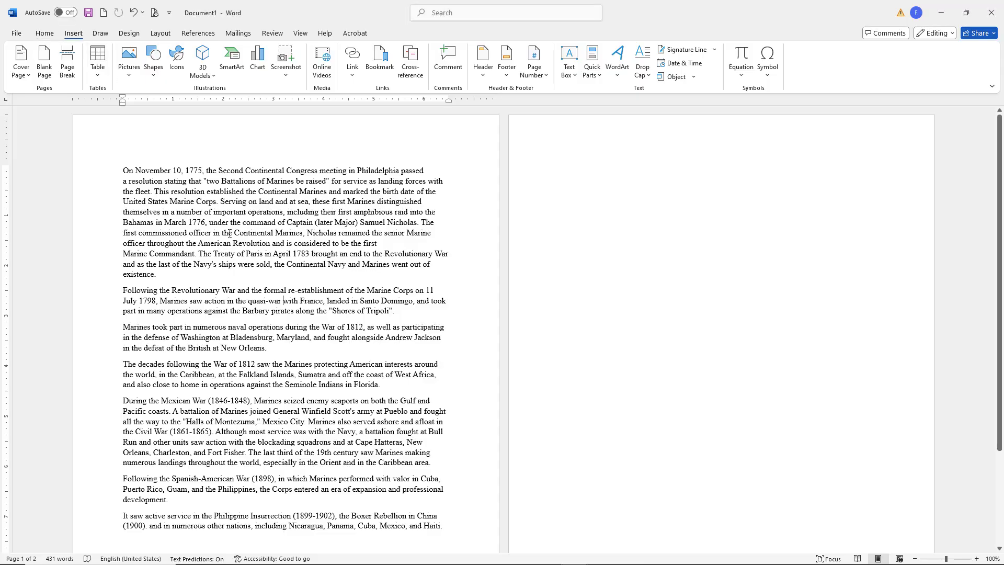
{"action": "left_click", "coordinate": [39, 34]}
{"action": "scroll", "coordinate": [423, 427], "scroll_direction": "down", "scroll_amount": 4}
{"action": "scroll", "coordinate": [423, 427], "scroll_direction": "up", "scroll_amount": 4}
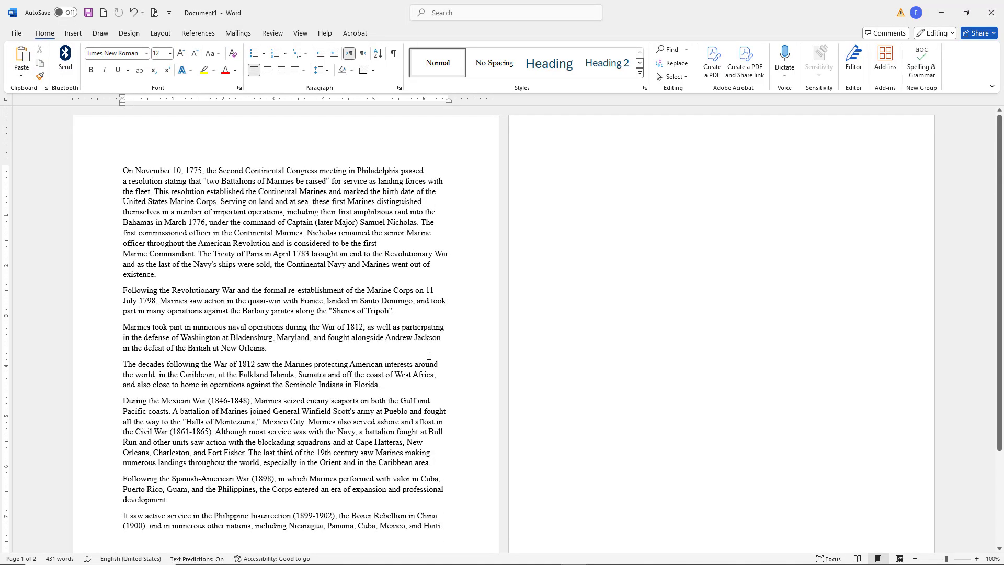
- Add page numbers at the bottom right of the pages using Plain Number 3 and return to the body text
{"action": "left_click", "coordinate": [77, 34]}
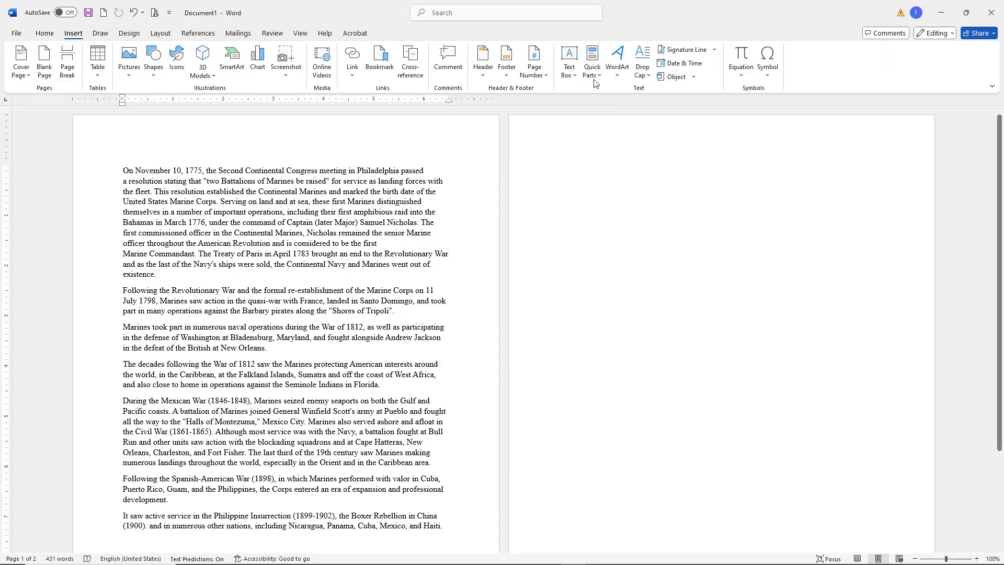
{"action": "left_click", "coordinate": [541, 81]}
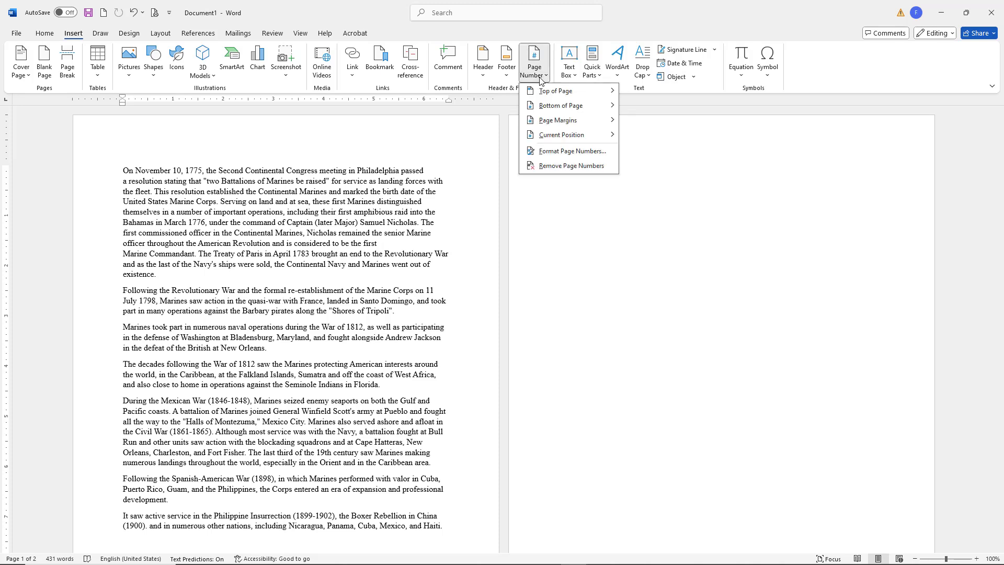
{"action": "mouse_move", "coordinate": [585, 107]}
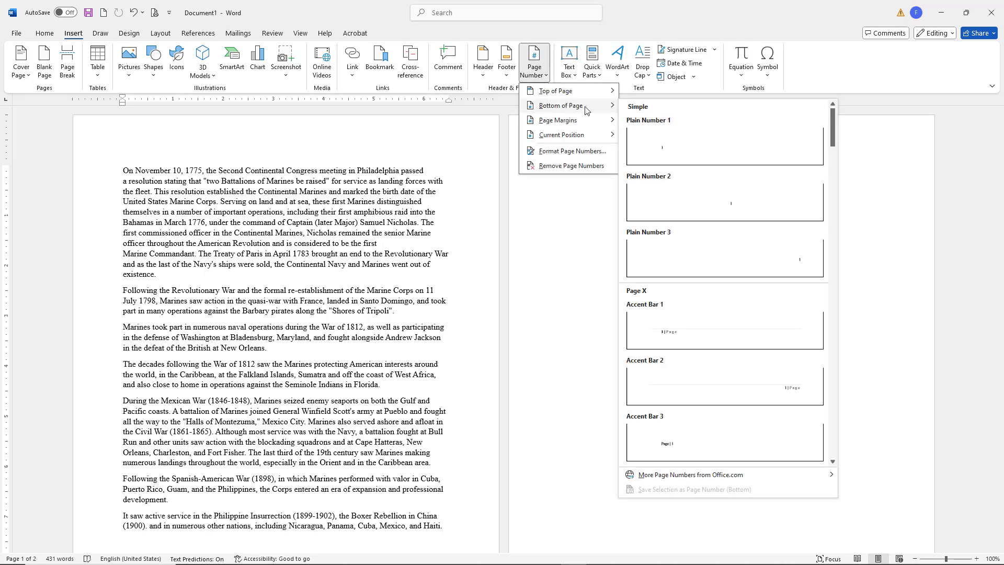
{"action": "left_click", "coordinate": [766, 262]}
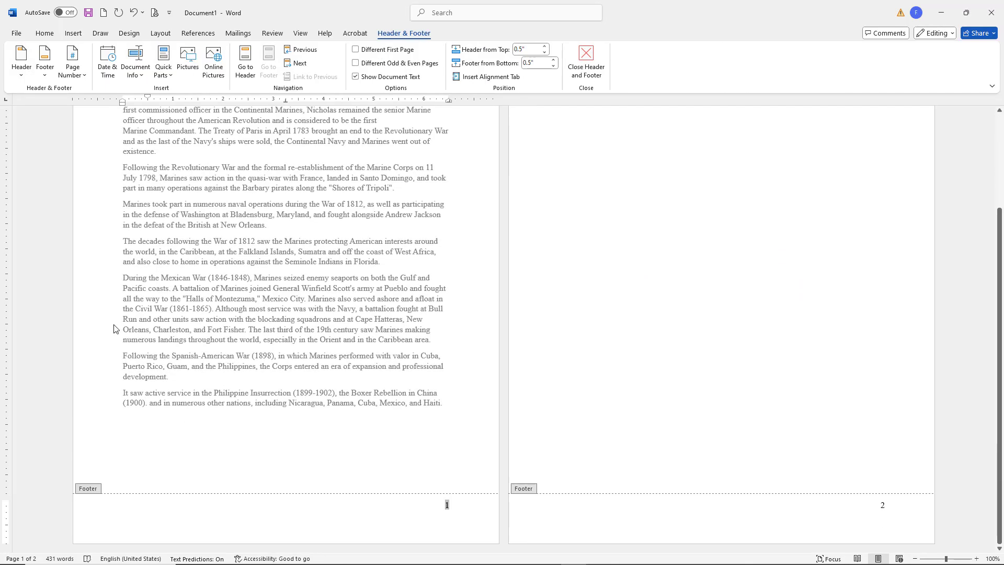
{"action": "double_click", "coordinate": [210, 283]}
{"action": "triple_click", "coordinate": [210, 283]}
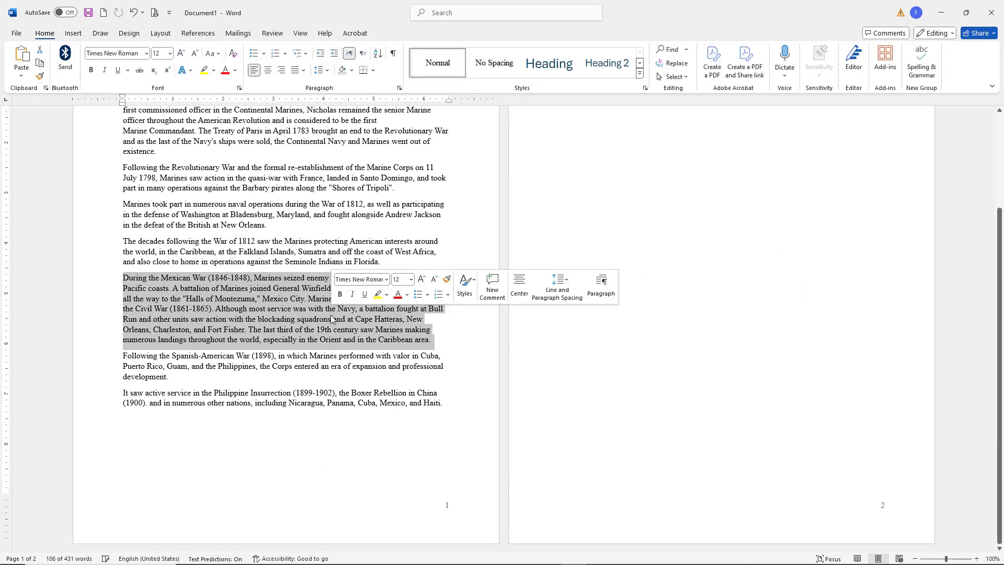
{"action": "left_click", "coordinate": [210, 283]}
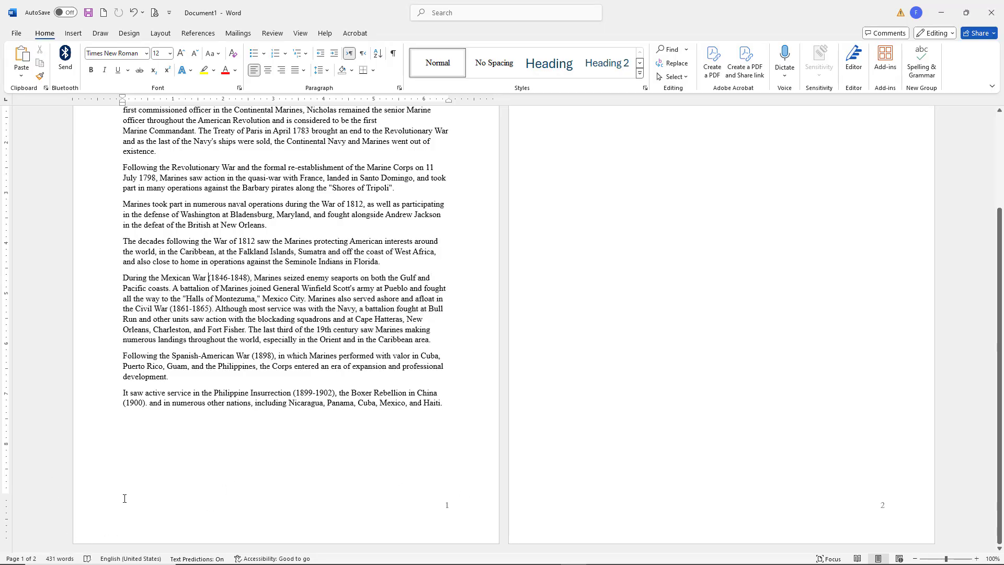
- Give the first page a different header reading "Your name", "paper name" and "class code", spread across its left, centre and right
{"action": "scroll", "coordinate": [232, 142], "scroll_direction": "up", "scroll_amount": 4}
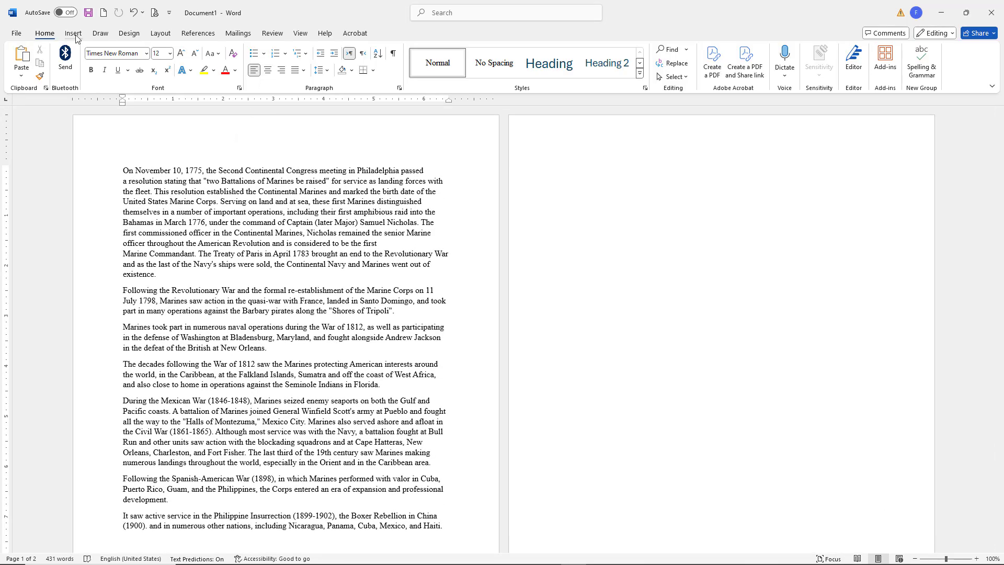
{"action": "double_click", "coordinate": [182, 140]}
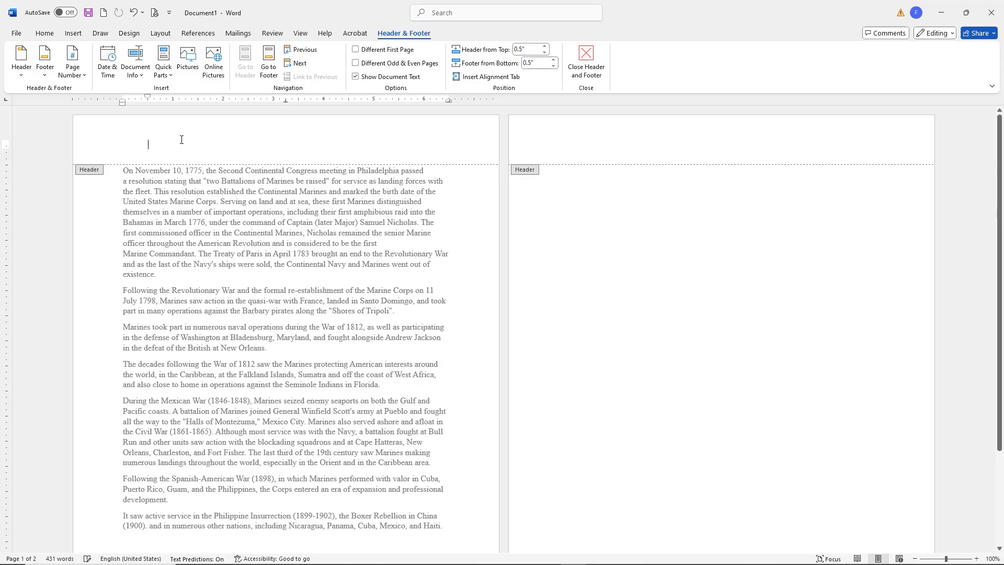
{"action": "left_click", "coordinate": [373, 54]}
{"action": "type", "text": "Your name"}
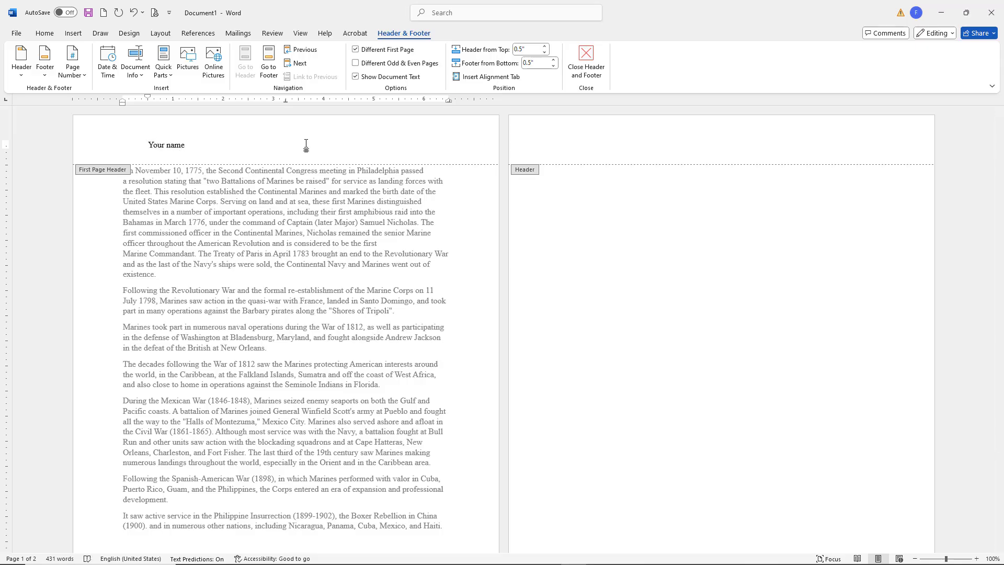
{"action": "key", "text": "Tab"}
{"action": "type", "text": "paper name\tclass code"}
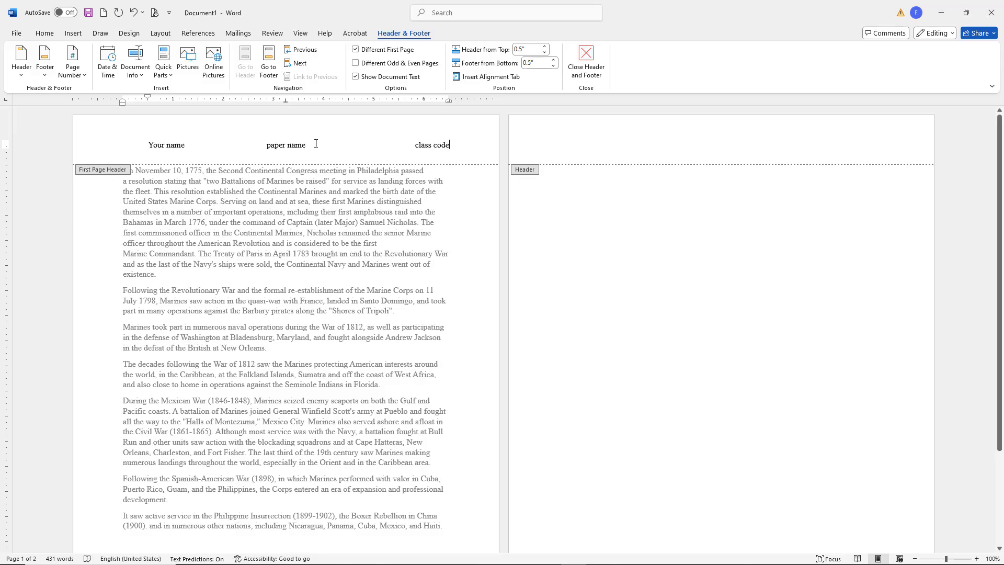
{"action": "double_click", "coordinate": [340, 246]}
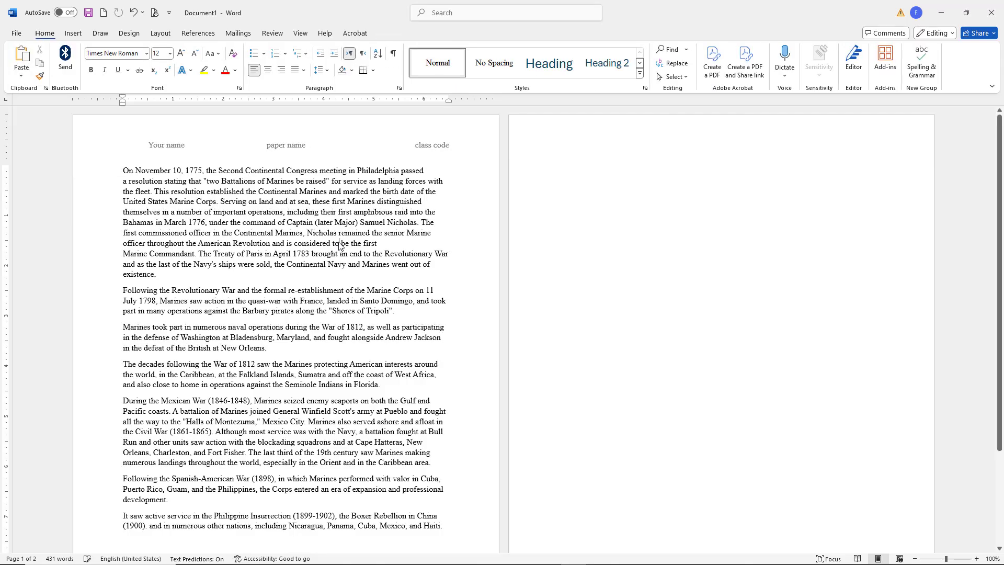
{"action": "scroll", "coordinate": [343, 243], "scroll_direction": "down", "scroll_amount": 4}
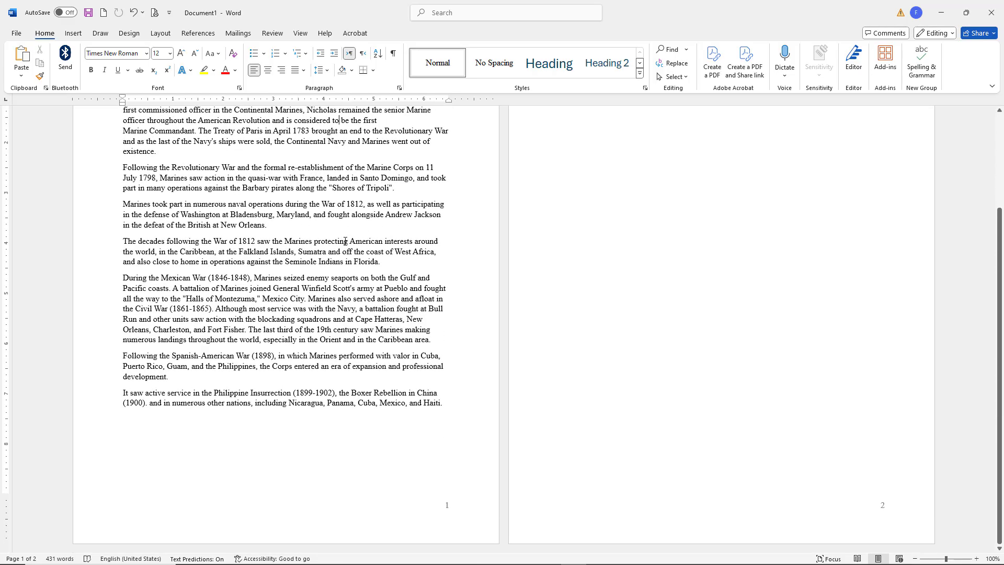
{"action": "scroll", "coordinate": [345, 241], "scroll_direction": "up", "scroll_amount": 4}
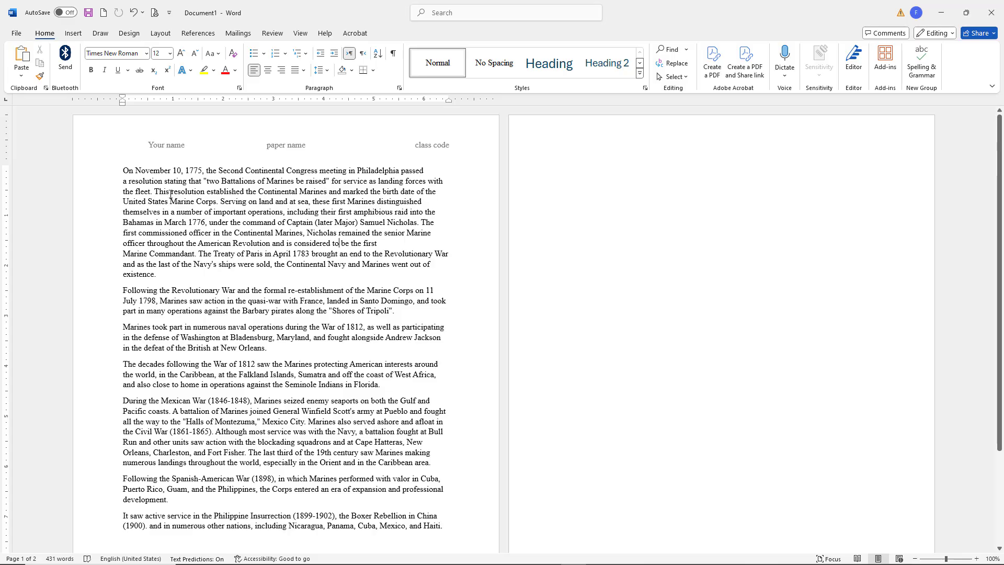
- Insert a footnote after "with the fleet." in the first paragraph and remove the footnote's first-line indent
{"action": "left_click", "coordinate": [154, 192]}
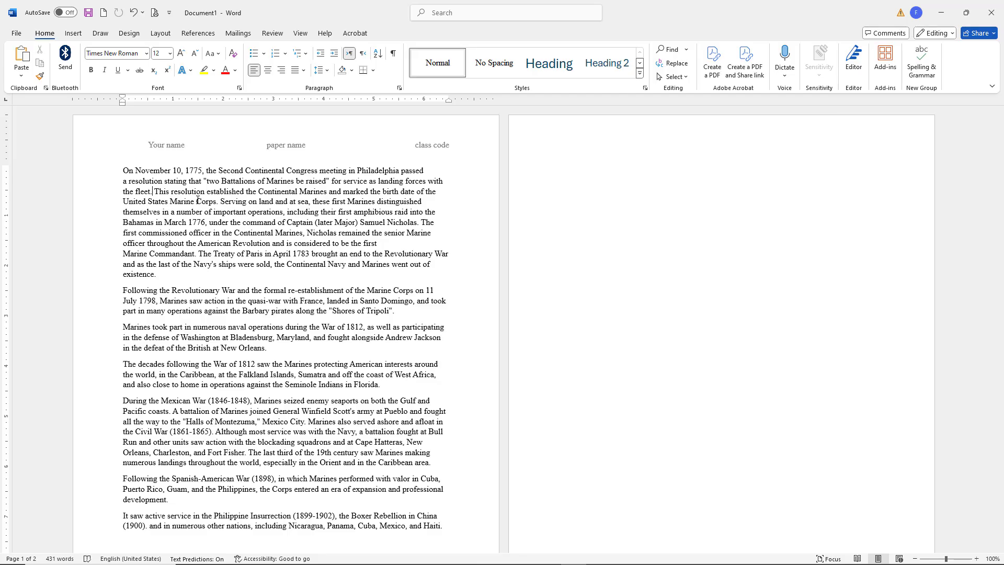
{"action": "key", "text": "ctrl+alt+f"}
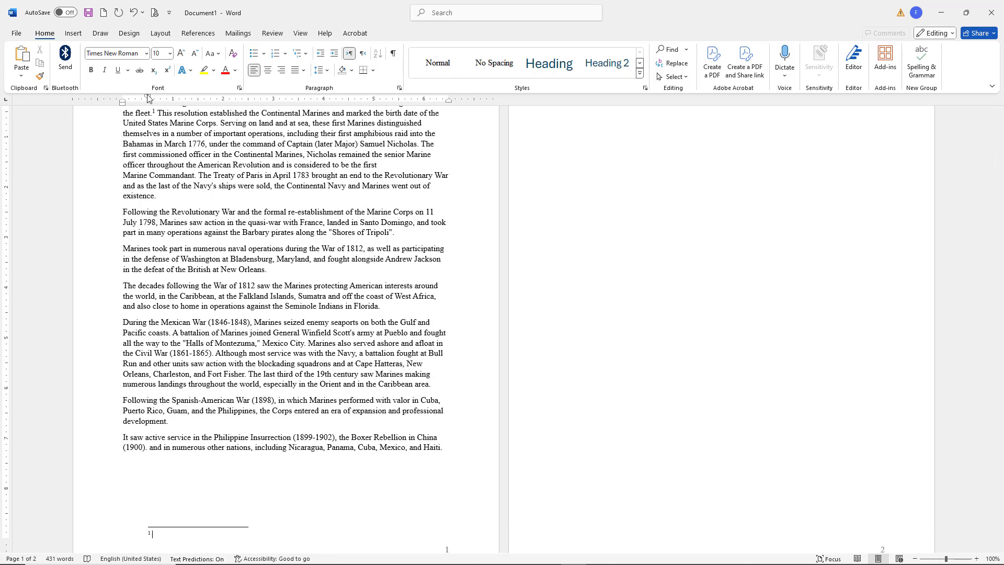
{"action": "left_click_drag", "start_coordinate": [148, 97], "coordinate": [123, 97]}
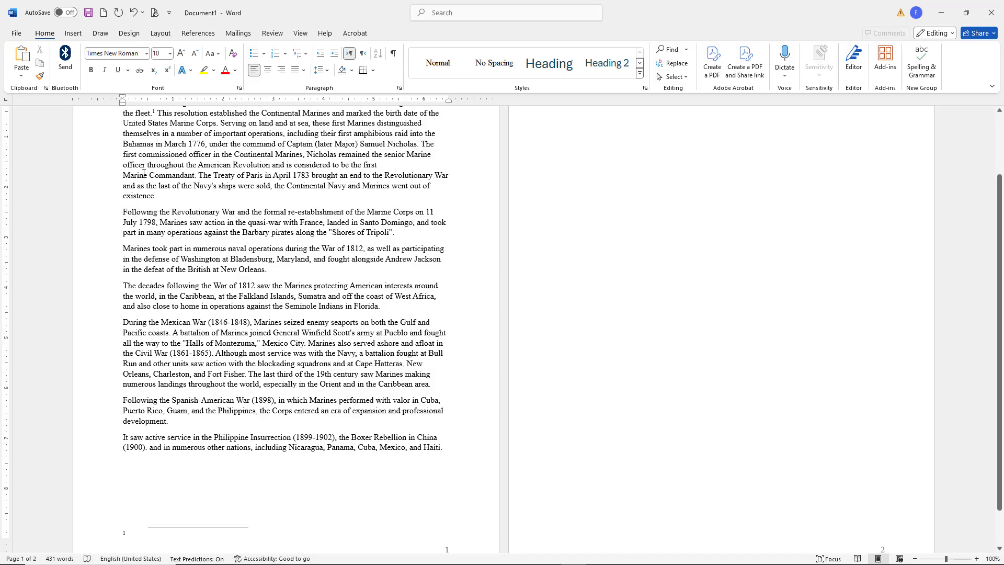
{"action": "scroll", "coordinate": [254, 181], "scroll_direction": "up", "scroll_amount": 2}
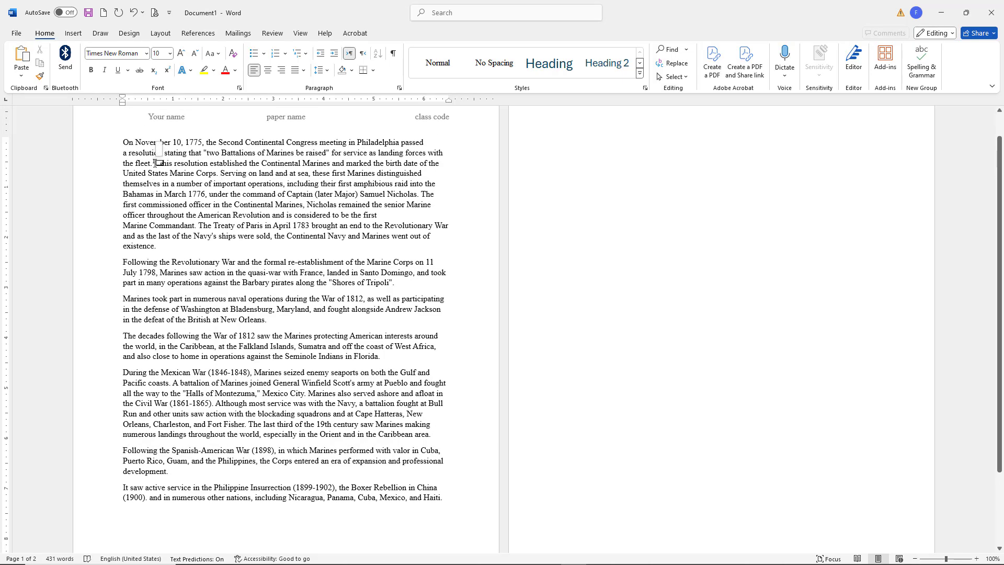
{"action": "scroll", "coordinate": [157, 163], "scroll_direction": "down", "scroll_amount": 4}
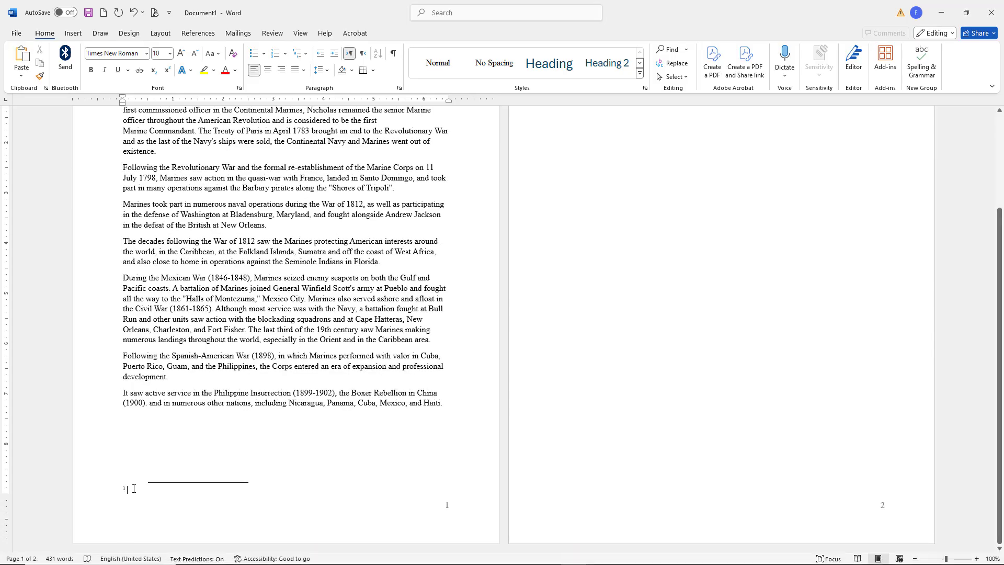
- Enter "Write in your citation information." as the text of the first footnote
{"action": "type", "text": "Writ"}
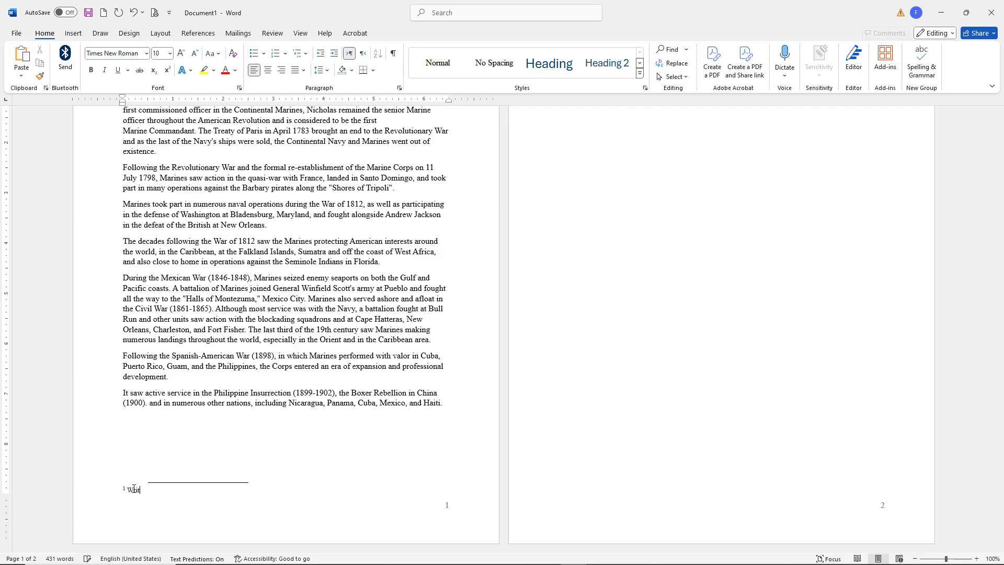
{"action": "type", "text": "e in your citation information"}
{"action": "left_click", "coordinate": [287, 239]}
- Add a footnote after "Samuel Nicholas." in the first paragraph, without first-line indent, reading "Second citation here"
{"action": "scroll", "coordinate": [287, 238], "scroll_direction": "up", "scroll_amount": 4}
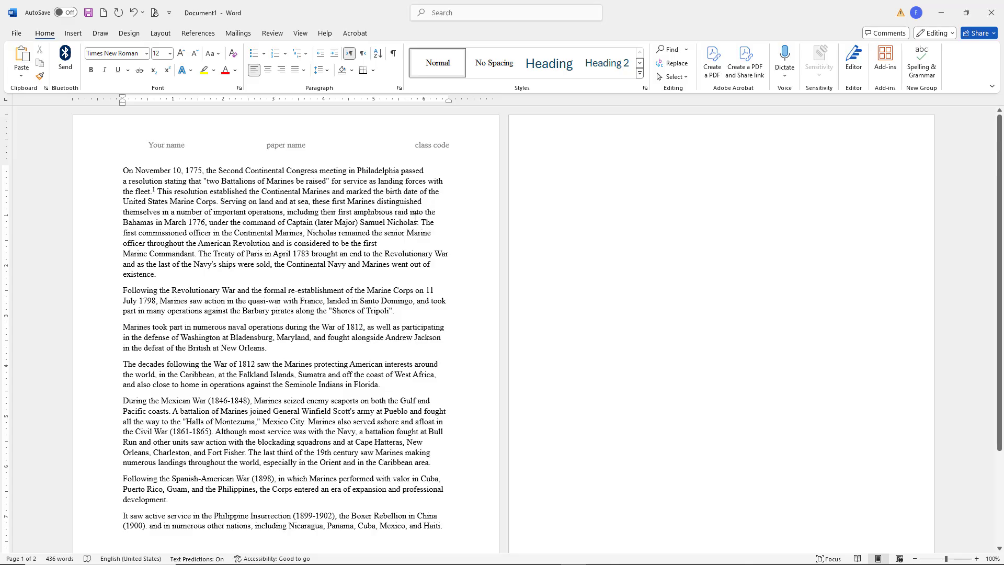
{"action": "key", "text": "ctrl+alt+f"}
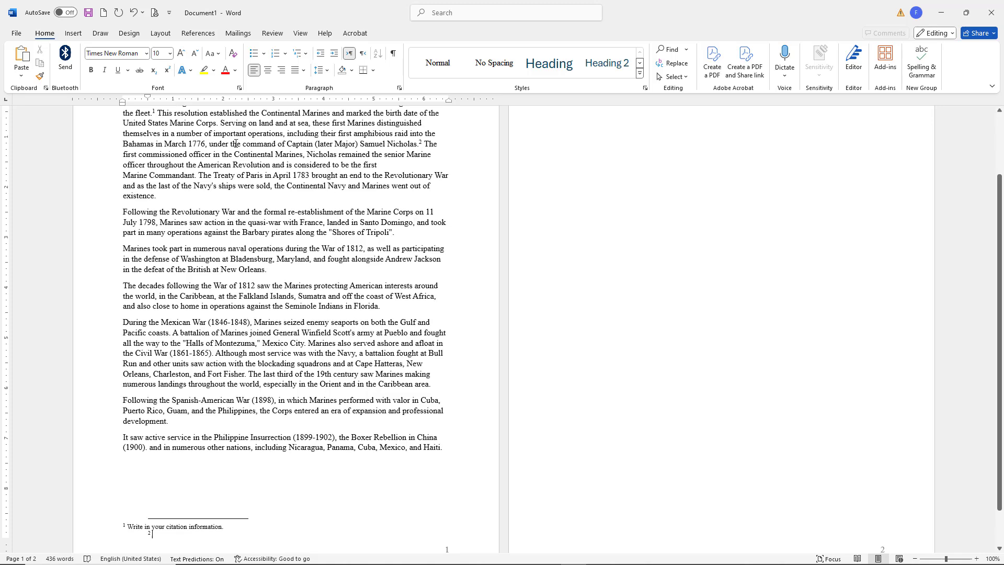
{"action": "left_click_drag", "start_coordinate": [148, 97], "coordinate": [125, 103]}
{"action": "type", "text": "Sec"}
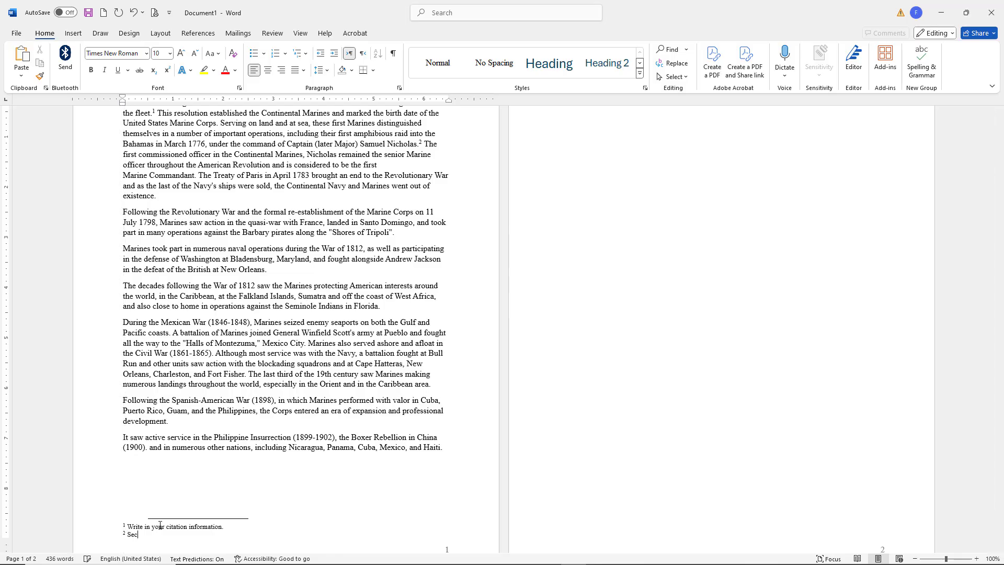
{"action": "type", "text": "ond citation here"}
- Add a footnote after "Bahamas in March 1776," between the two existing ones, without first-line indent, reading "Inserted citation after the fact"
{"action": "scroll", "coordinate": [264, 356], "scroll_direction": "up", "scroll_amount": 1}
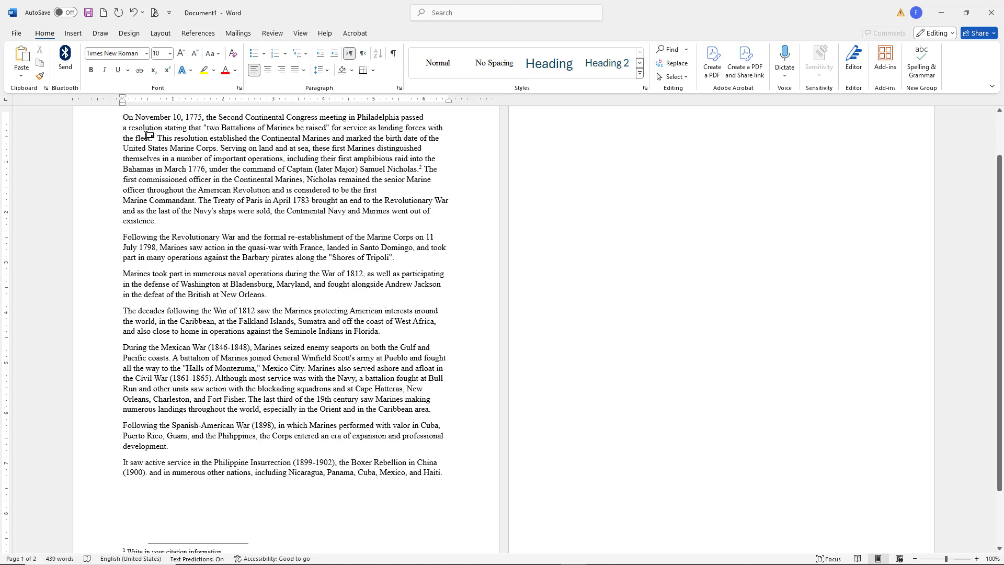
{"action": "double_click", "coordinate": [150, 138]}
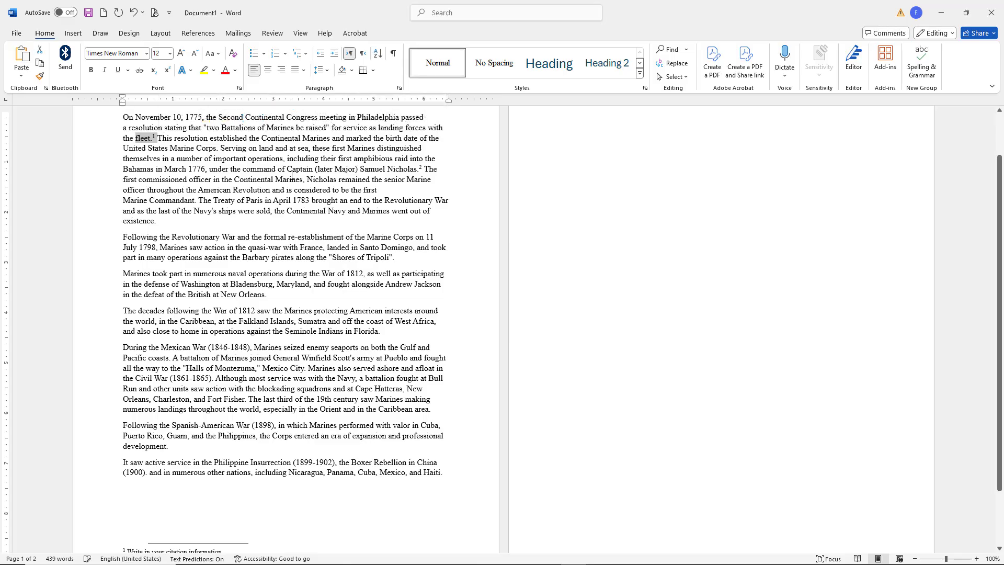
{"action": "left_click_drag", "start_coordinate": [387, 169], "coordinate": [427, 169]}
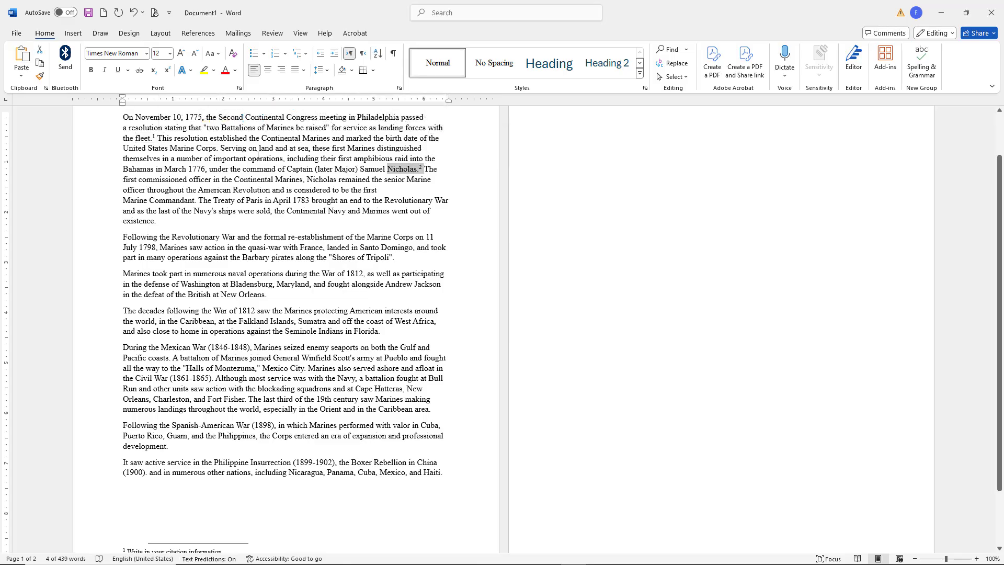
{"action": "left_click", "coordinate": [207, 169]}
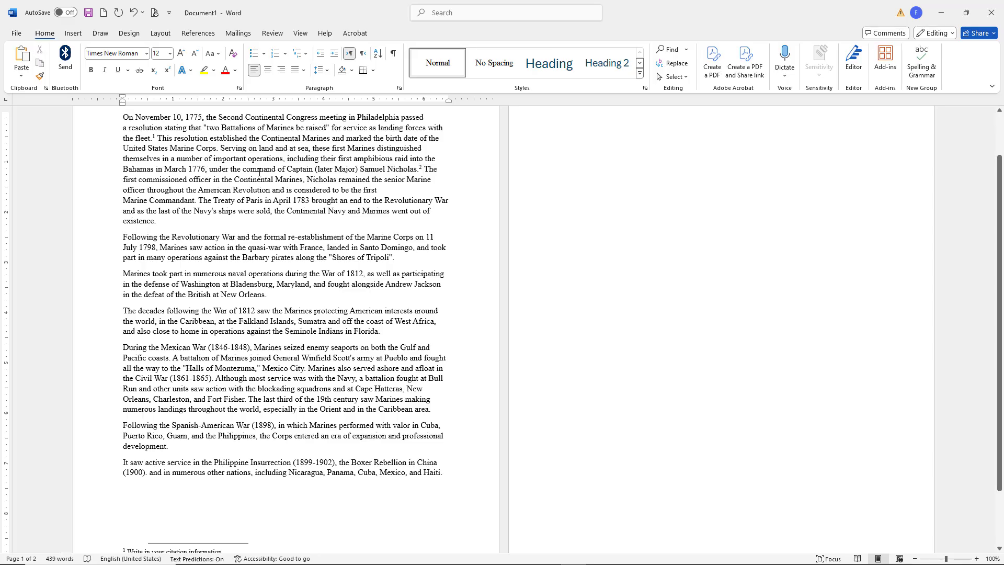
{"action": "key", "text": "ctrl+alt+f"}
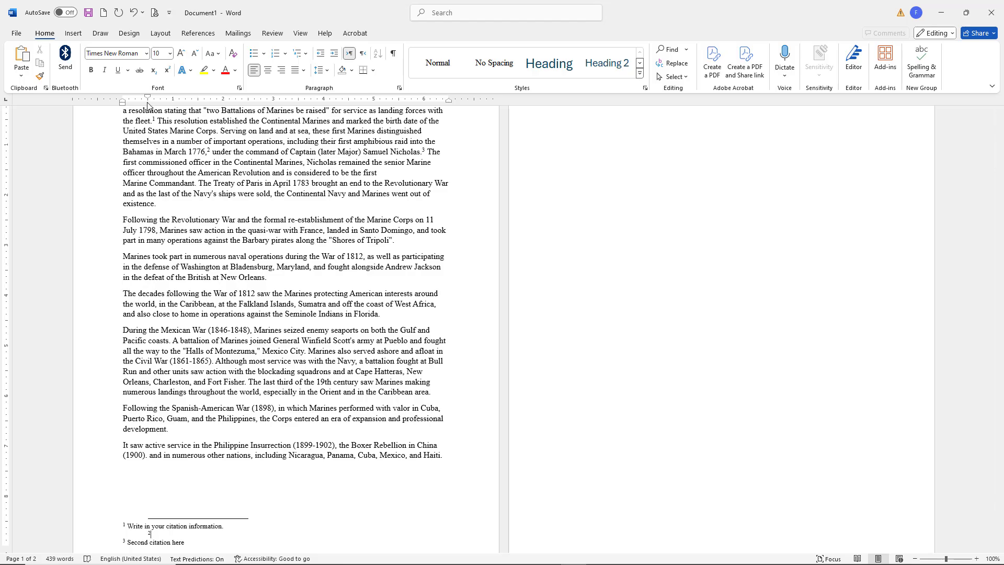
{"action": "left_click_drag", "start_coordinate": [147, 101], "coordinate": [124, 103]}
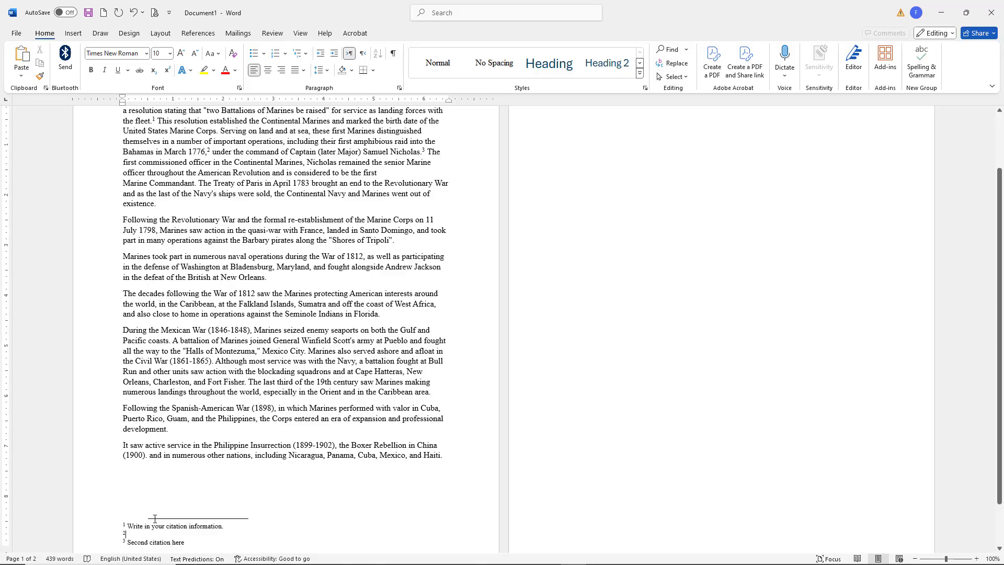
{"action": "type", "text": "Inserted "}
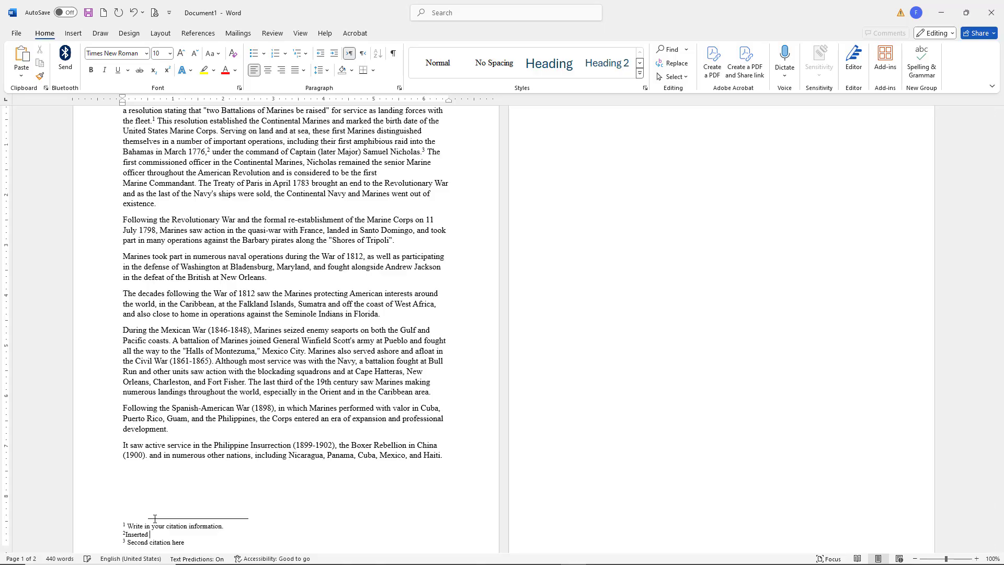
{"action": "type", "text": "citation after the fact"}
- Insert a space between the number and the text of the second footnote
{"action": "left_click", "coordinate": [266, 344]}
{"action": "scroll", "coordinate": [265, 344], "scroll_direction": "up", "scroll_amount": 2}
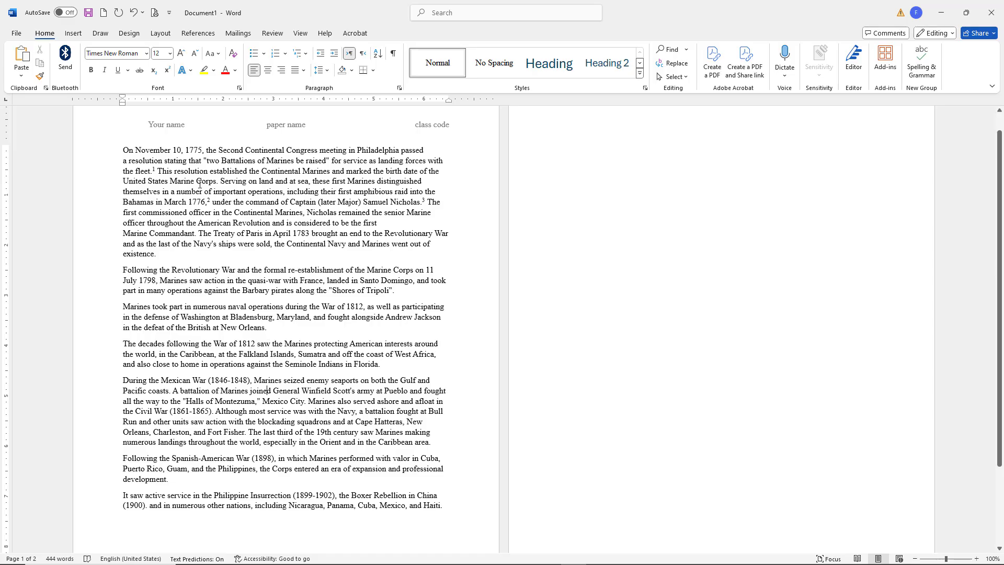
{"action": "scroll", "coordinate": [298, 198], "scroll_direction": "down", "scroll_amount": 4}
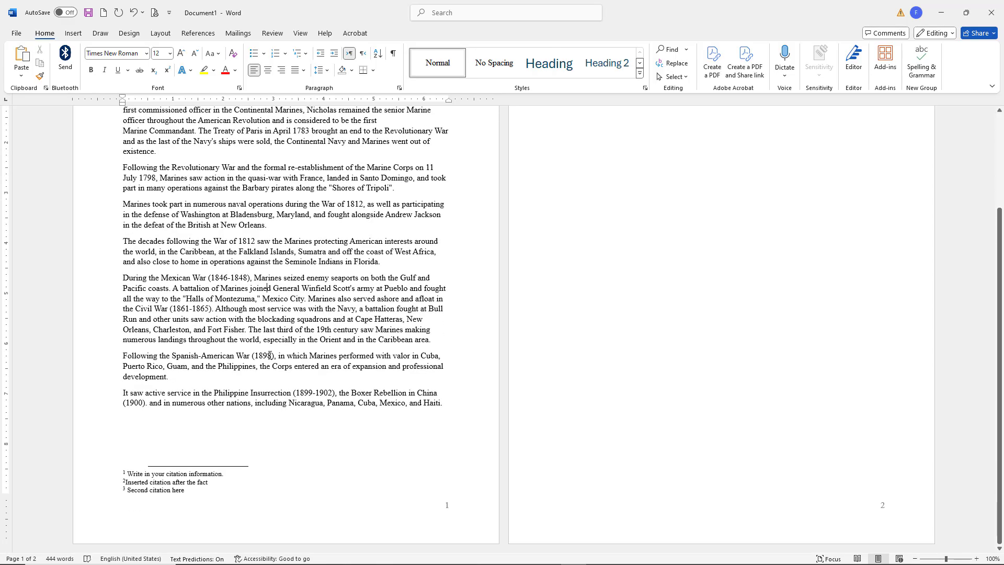
{"action": "left_click", "coordinate": [126, 482]}
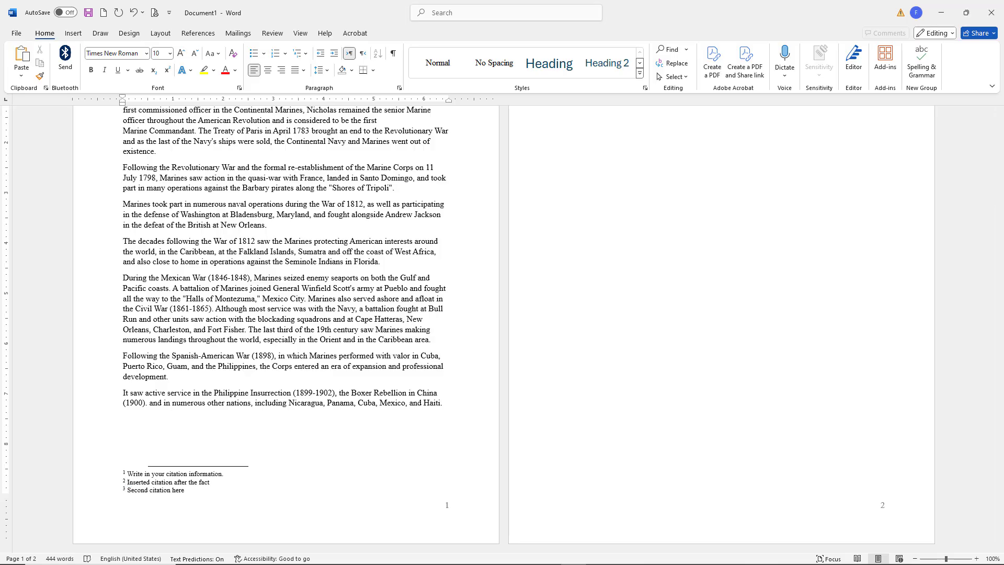
- Switch to the Brave browser showing the search results for "chicago manual of style"
{"action": "left_click_drag", "start_coordinate": [1003, 16], "coordinate": [454, 1]}
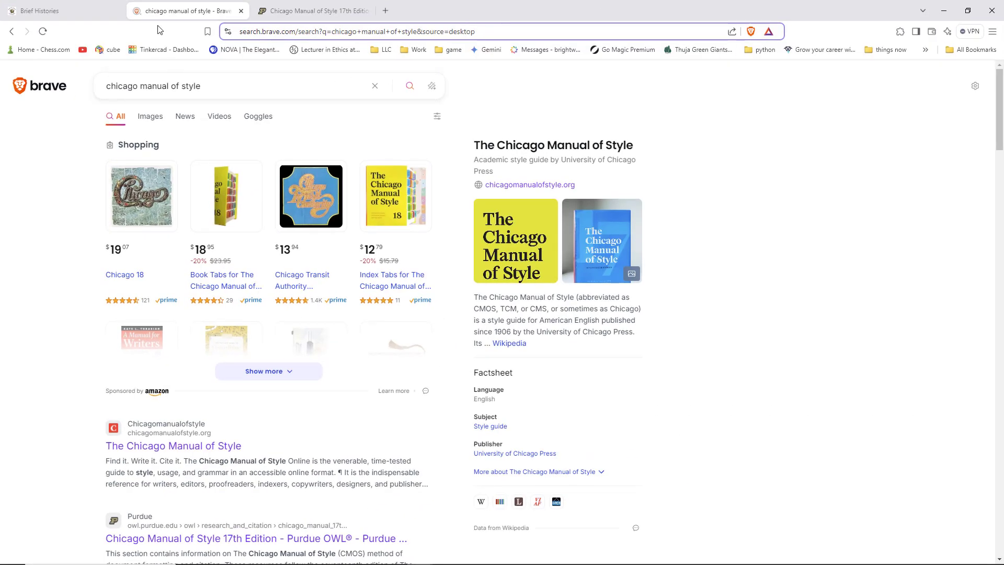
- Open the Books page of the Purdue OWL Chicago Manual of Style 17th Edition guide
{"action": "scroll", "coordinate": [223, 144], "scroll_direction": "down", "scroll_amount": 5}
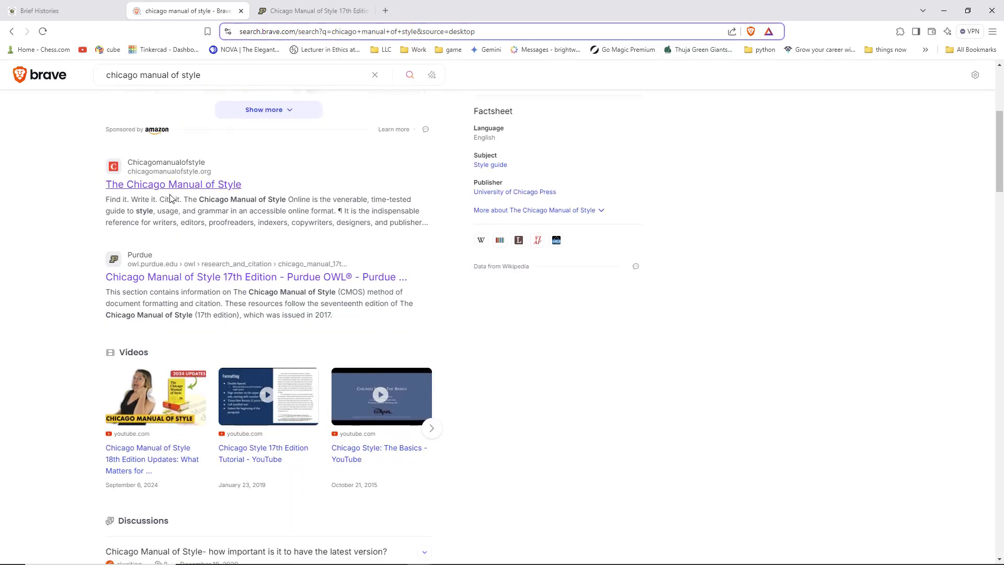
{"action": "scroll", "coordinate": [230, 209], "scroll_direction": "down", "scroll_amount": 4}
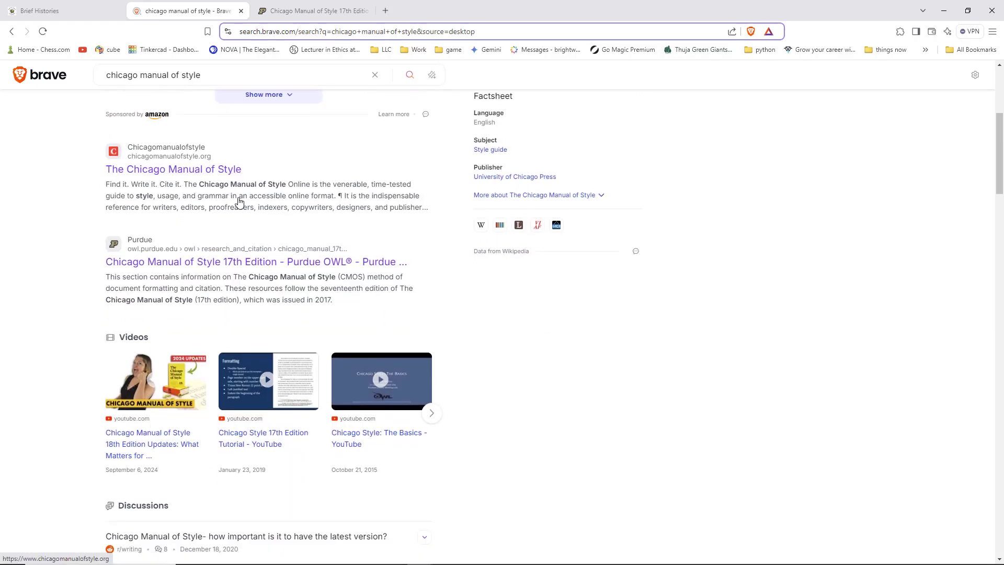
{"action": "left_click", "coordinate": [314, 15]}
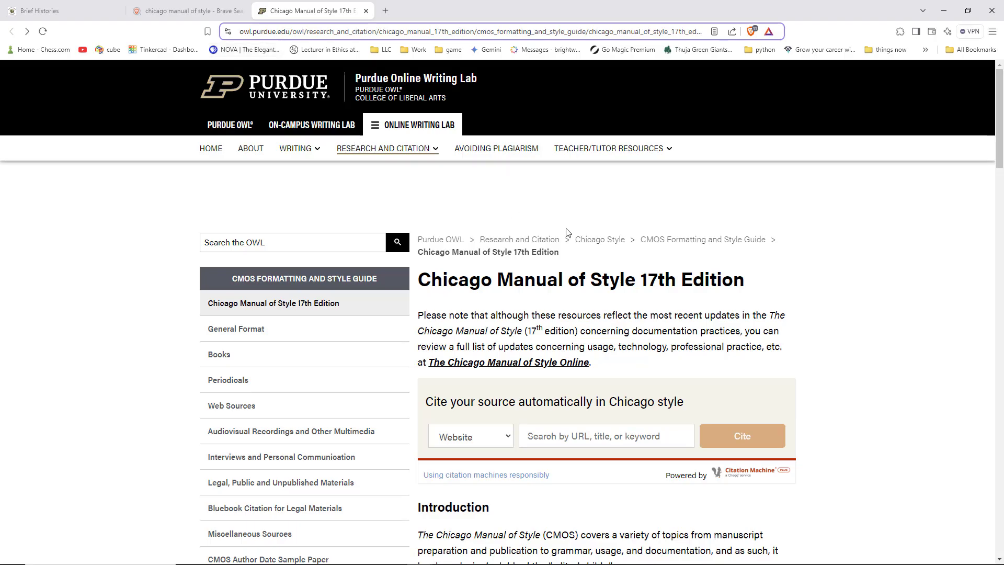
{"action": "scroll", "coordinate": [314, 189], "scroll_direction": "down", "scroll_amount": 4}
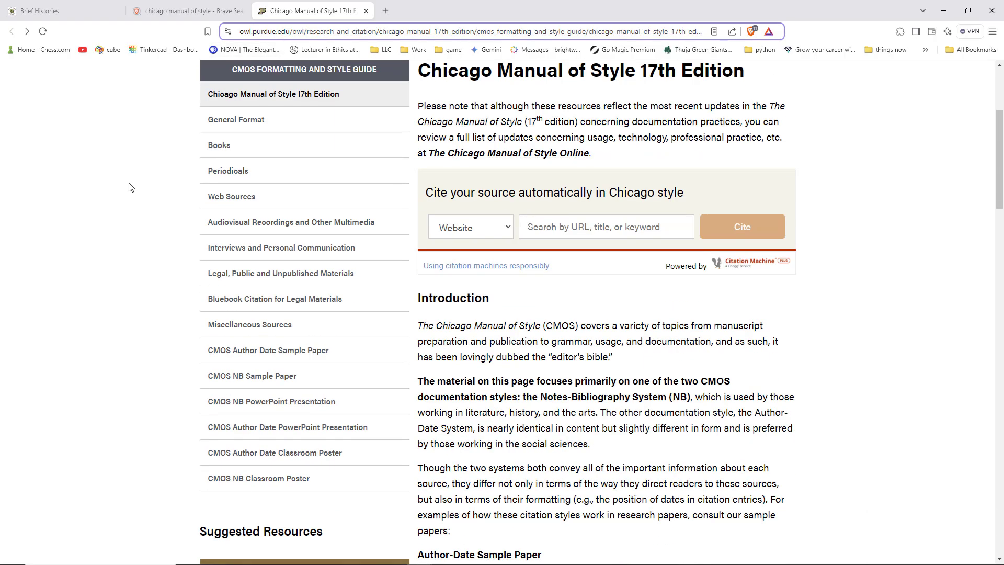
{"action": "left_click", "coordinate": [220, 150]}
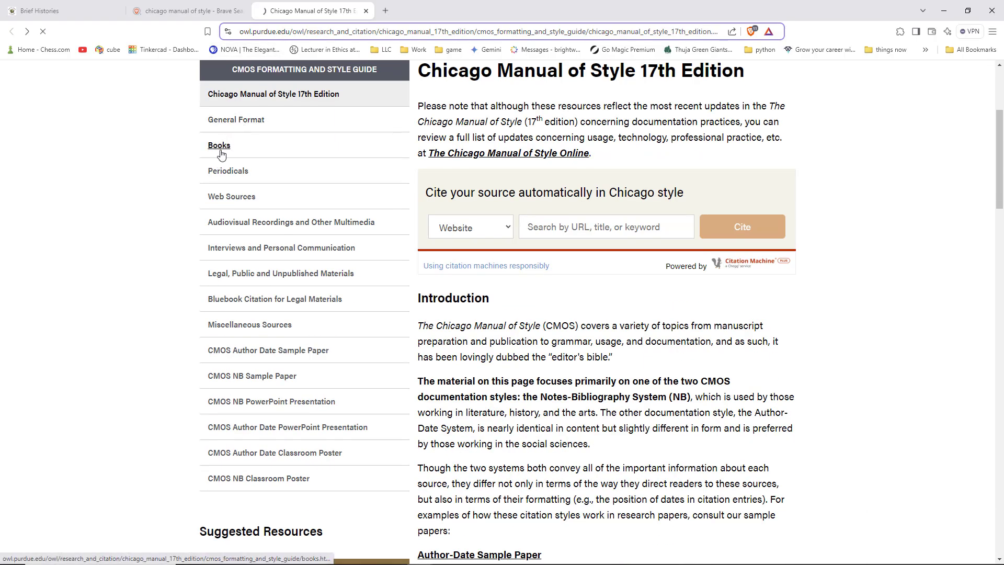
- Examine the footnote and bibliography formats for books, and the title and author guidance for web sources
{"action": "scroll", "coordinate": [748, 239], "scroll_direction": "down", "scroll_amount": 7}
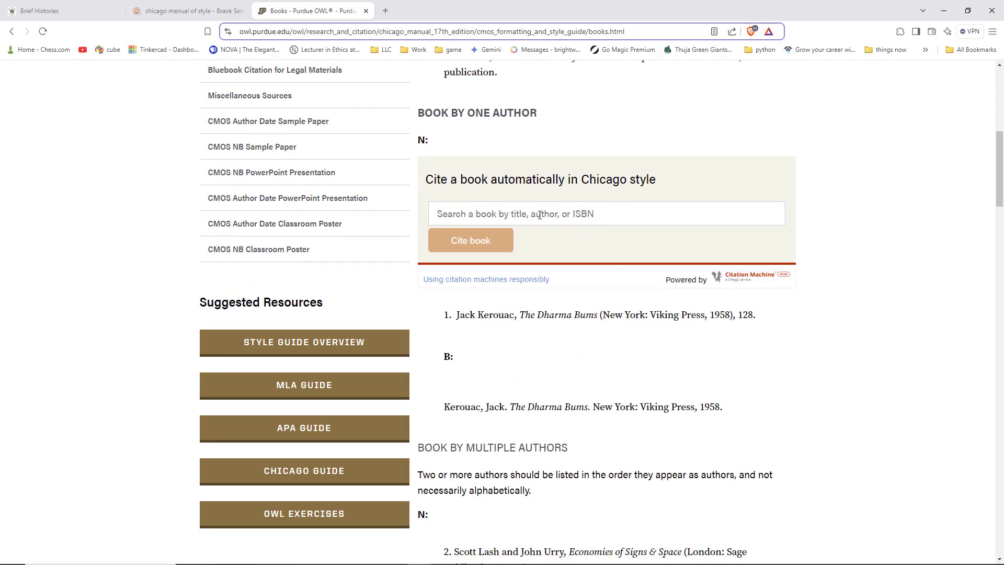
{"action": "double_click", "coordinate": [534, 180]}
{"action": "left_click", "coordinate": [535, 179]}
{"action": "scroll", "coordinate": [258, 204], "scroll_direction": "up", "scroll_amount": 2}
{"action": "scroll", "coordinate": [262, 189], "scroll_direction": "up", "scroll_amount": 2}
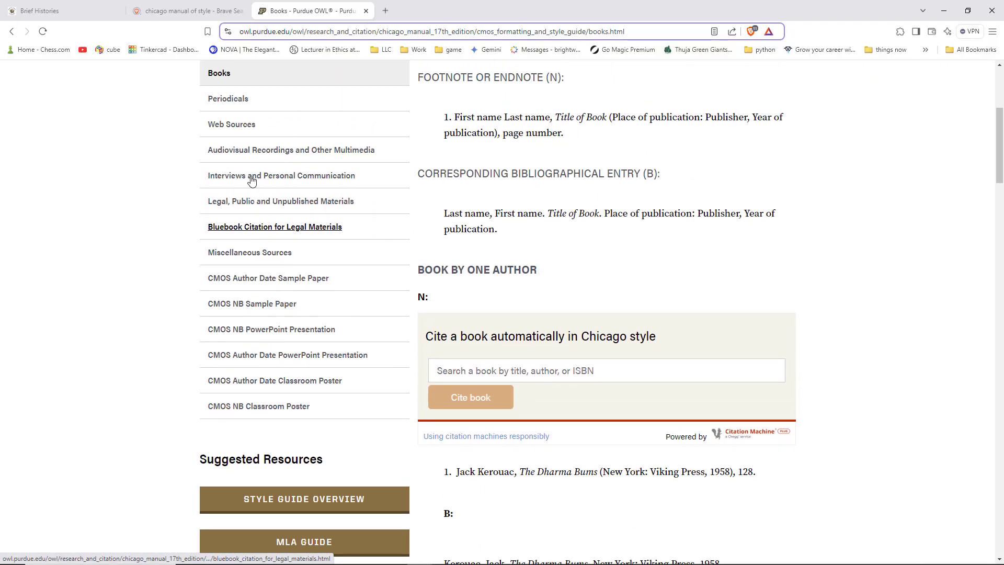
{"action": "left_click", "coordinate": [234, 124]}
{"action": "scroll", "coordinate": [698, 316], "scroll_direction": "down", "scroll_amount": 4}
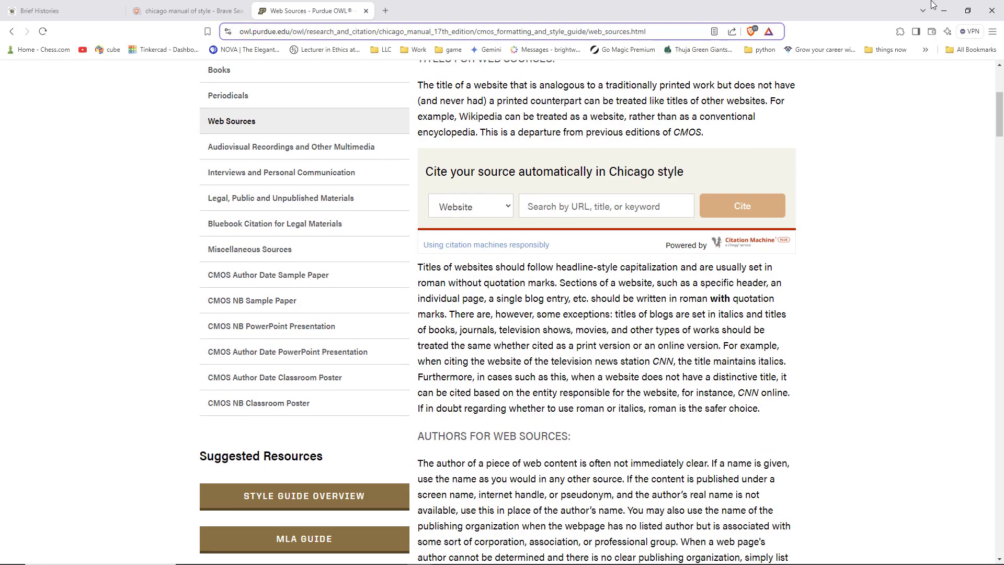
- Switch back to Word and replace the first footnote's text with the author's name
{"action": "left_click", "coordinate": [944, 18]}
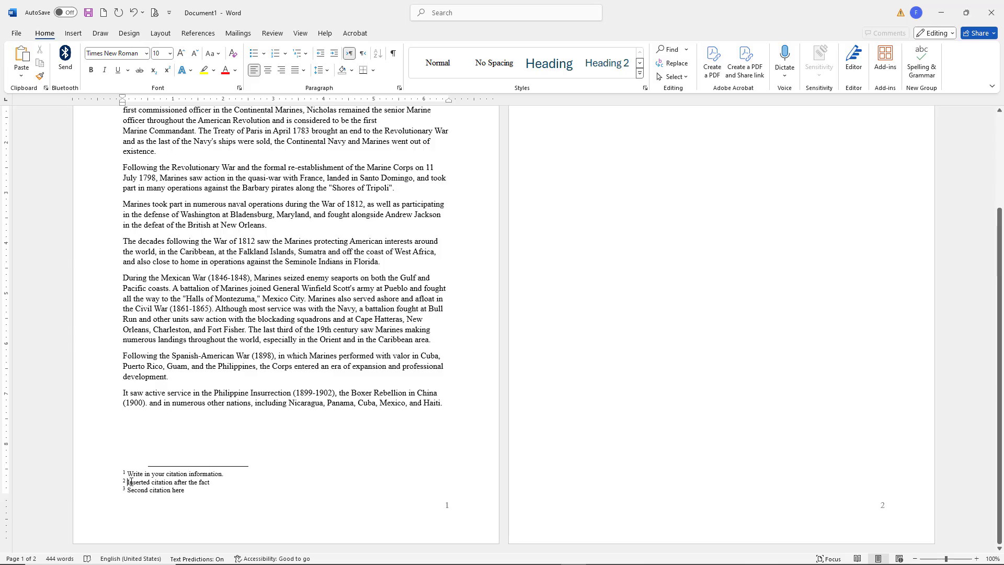
{"action": "left_click_drag", "start_coordinate": [128, 474], "coordinate": [220, 474]}
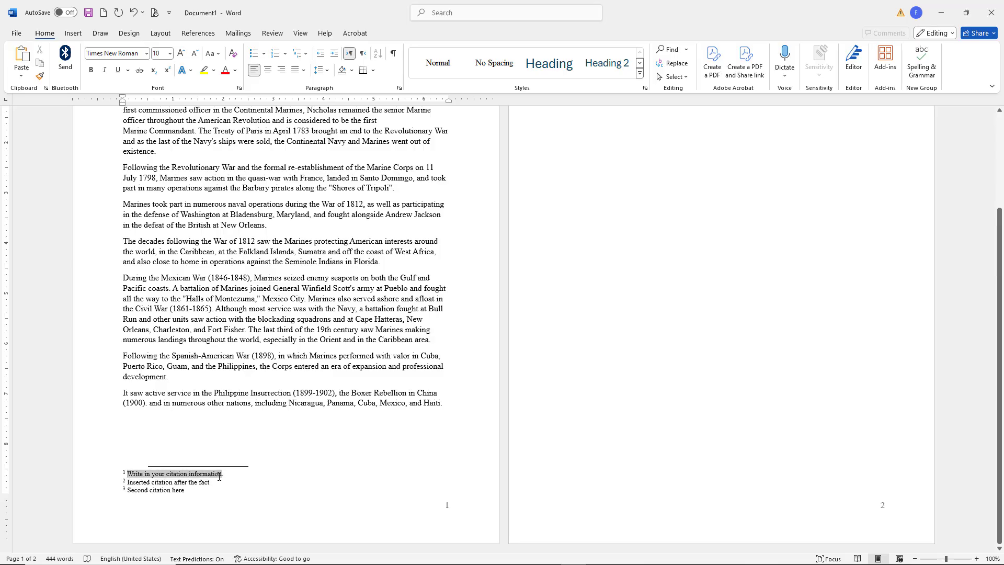
{"action": "type", "text": "Ma"}
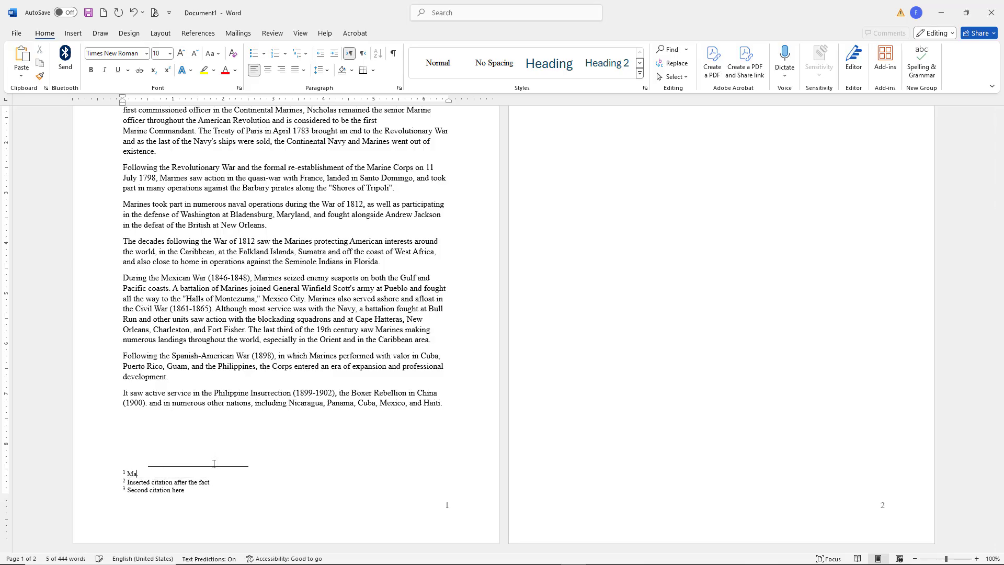
{"action": "type", "text": "rine Bab,"}
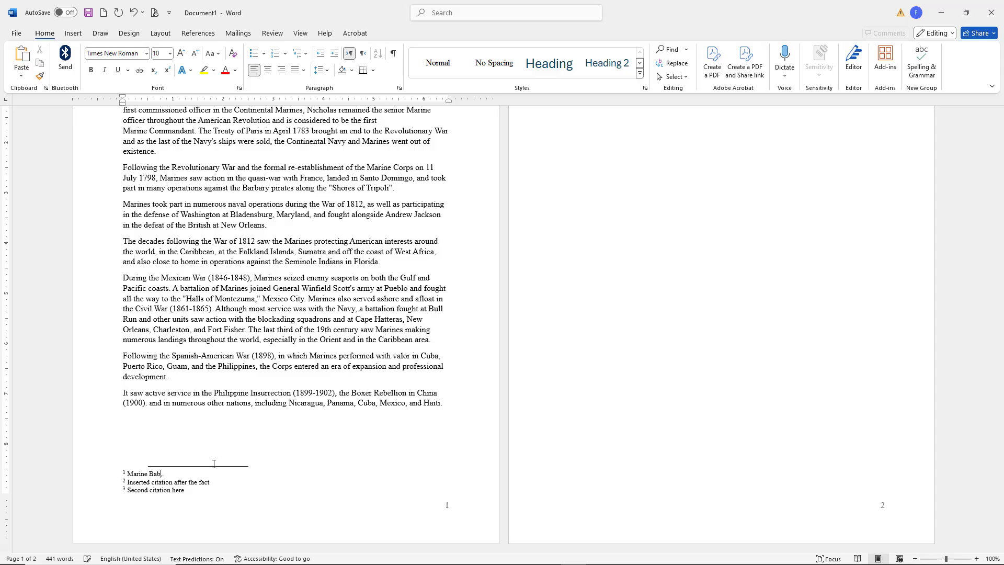
{"action": "type", "text": " Page"}
{"action": "key", "text": "BackSpace"}
{"action": "key", "text": "BackSpace"}
{"action": "key", "text": "BackSpace"}
{"action": "key", "text": "BackSpace"}
{"action": "key", "text": "BackSpace"}
{"action": "key", "text": "BackSpace"}
{"action": "key", "text": "BackSpace"}
{"action": "type", "text": "ob"}
{"action": "type", "text": ","}
- Continue the first footnote in italics with the title "US Marine History." followed by "Pg. 17."
{"action": "key", "text": "ctrl+i"}
{"action": "type", "text": "US Marine Hitory. Pg. "}
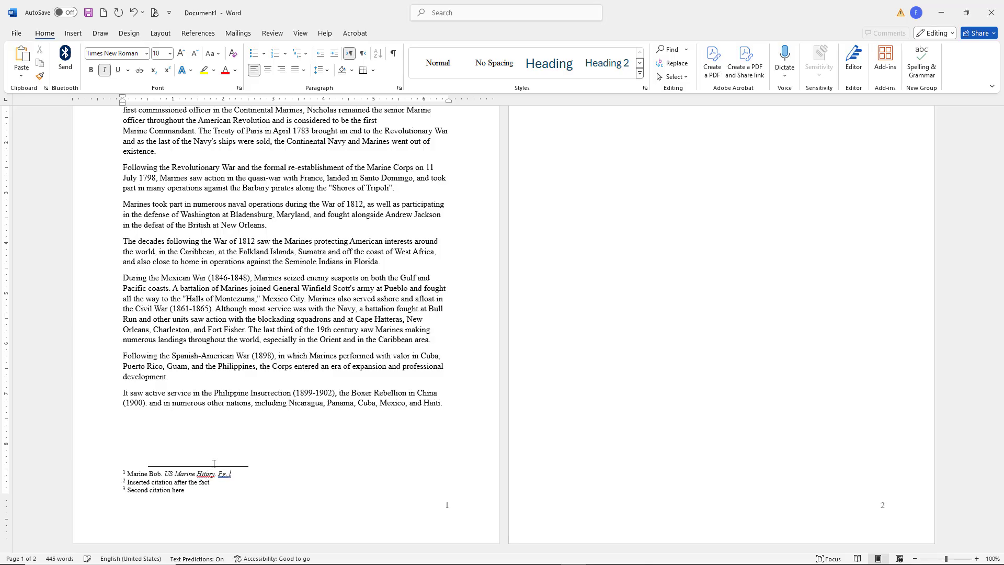
{"action": "type", "text": "17"}
{"action": "key", "text": "BackSpace"}
{"action": "key", "text": "BackSpace"}
{"action": "type", "text": "is"}
{"action": "key", "text": "BackSpace"}
{"action": "key", "text": "BackSpace"}
{"action": "key", "text": "BackSpace"}
{"action": "type", "text": "Hiss"}
{"action": "key", "text": "BackSpace"}
{"action": "type", "text": "is"}
- Remove the italics from "Pg. 17." at the end of the first footnote
{"action": "key", "text": "End"}
{"action": "key", "text": "shift+Left"}
{"action": "key", "text": "shift+Left"}
{"action": "key", "text": "shift+Left"}
{"action": "key", "text": "shift+Left"}
{"action": "key", "text": "shift+Left"}
{"action": "key", "text": "shift+Left"}
{"action": "key", "text": "shift+Left"}
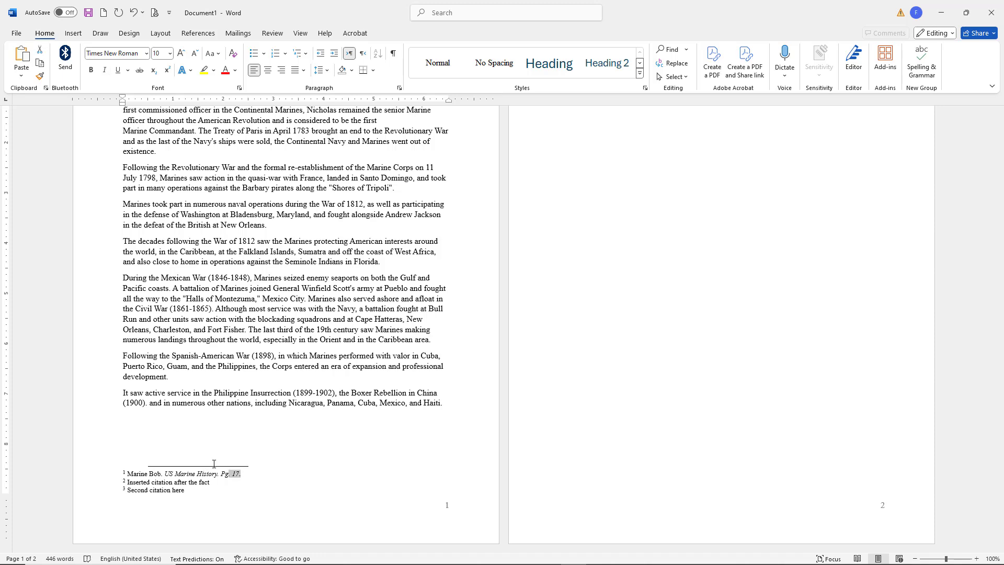
{"action": "key", "text": "End"}
- Replace the second footnote's text with an italic "Ibid." followed by "Pg. 18" in regular type
{"action": "key", "text": "Down"}
{"action": "key", "text": "ctrl+shift+Left"}
{"action": "key", "text": "ctrl+shift+Left"}
{"action": "key", "text": "ctrl+shift+Left"}
{"action": "key", "text": "ctrl+shift+Left"}
{"action": "key", "text": "ctrl+shift+Left"}
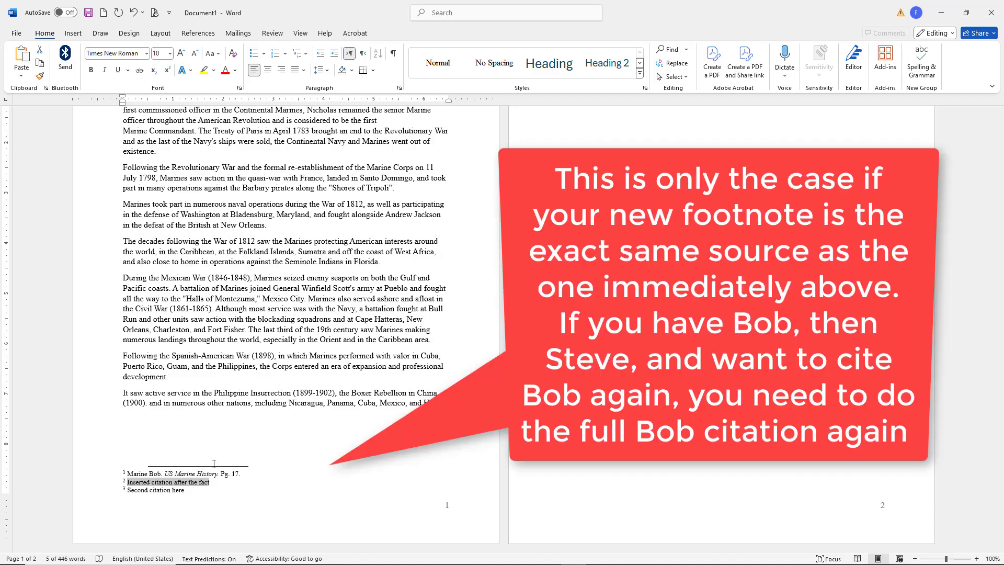
{"action": "key", "text": "Delete"}
{"action": "key", "text": "ctrl+i"}
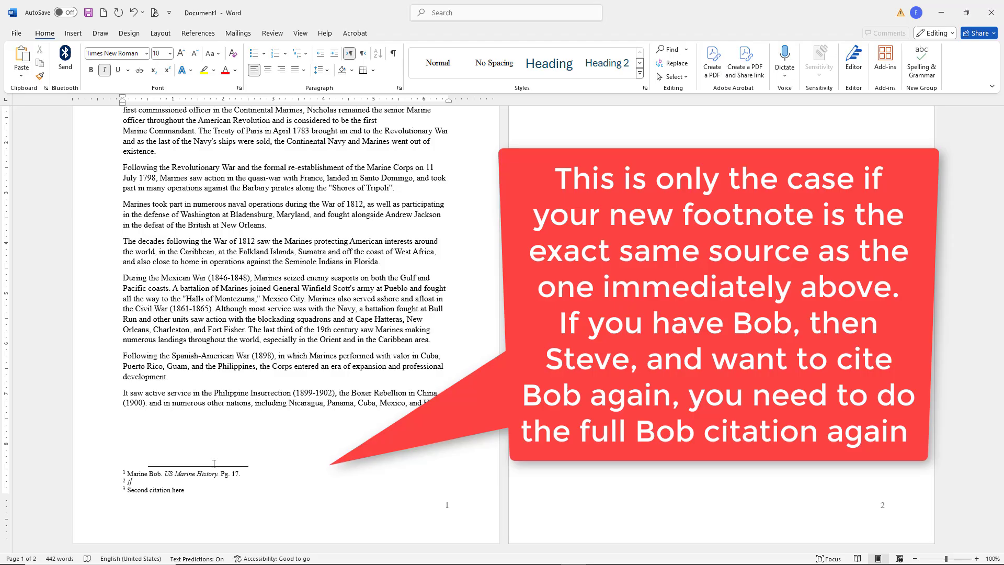
{"action": "type", "text": "bid."}
{"action": "key", "text": "ctrl+i"}
{"action": "type", "text": "Pg. 18"}
{"action": "left_click", "coordinate": [289, 289]}
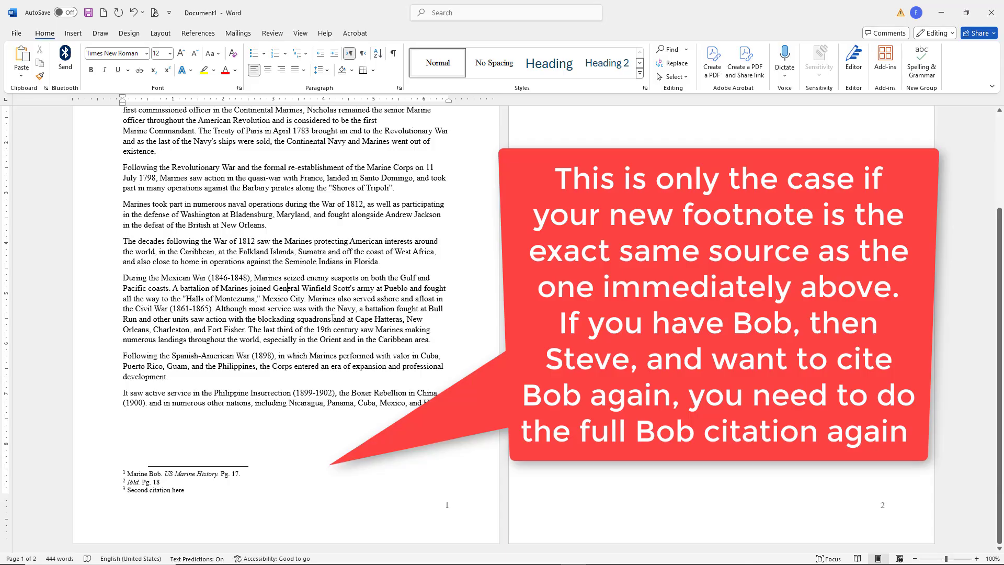
- Check the font and font size of the whole body text
{"action": "scroll", "coordinate": [309, 300], "scroll_direction": "up", "scroll_amount": 3}
{"action": "scroll", "coordinate": [328, 318], "scroll_direction": "up", "scroll_amount": 1}
{"action": "scroll", "coordinate": [325, 317], "scroll_direction": "down", "scroll_amount": 3}
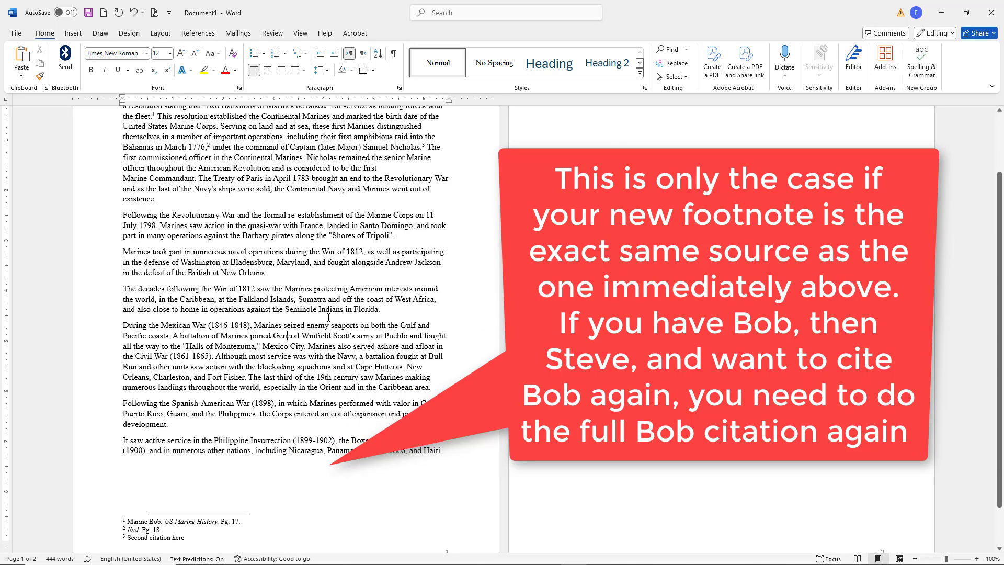
{"action": "scroll", "coordinate": [197, 270], "scroll_direction": "up", "scroll_amount": 2}
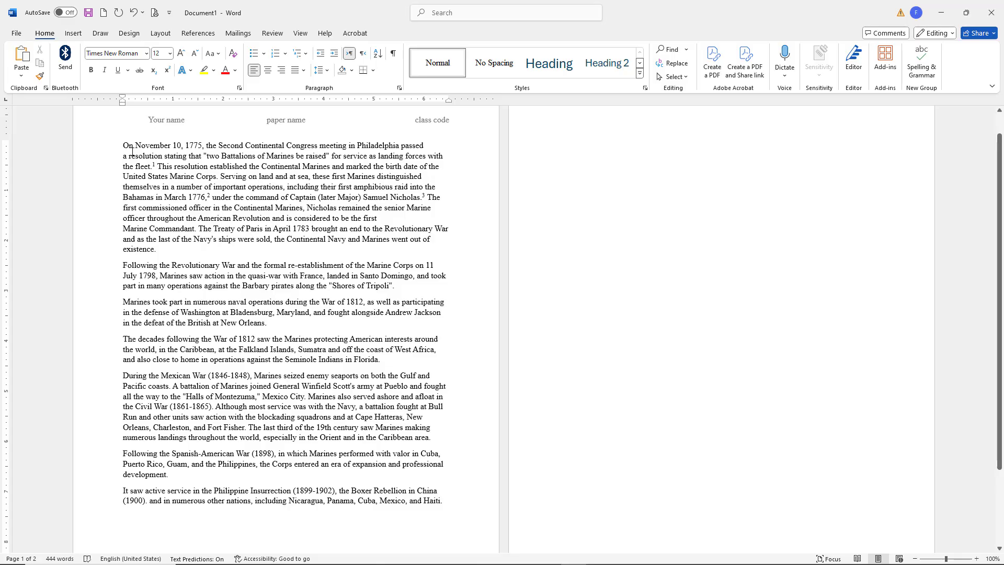
{"action": "key", "text": "ctrl+a"}
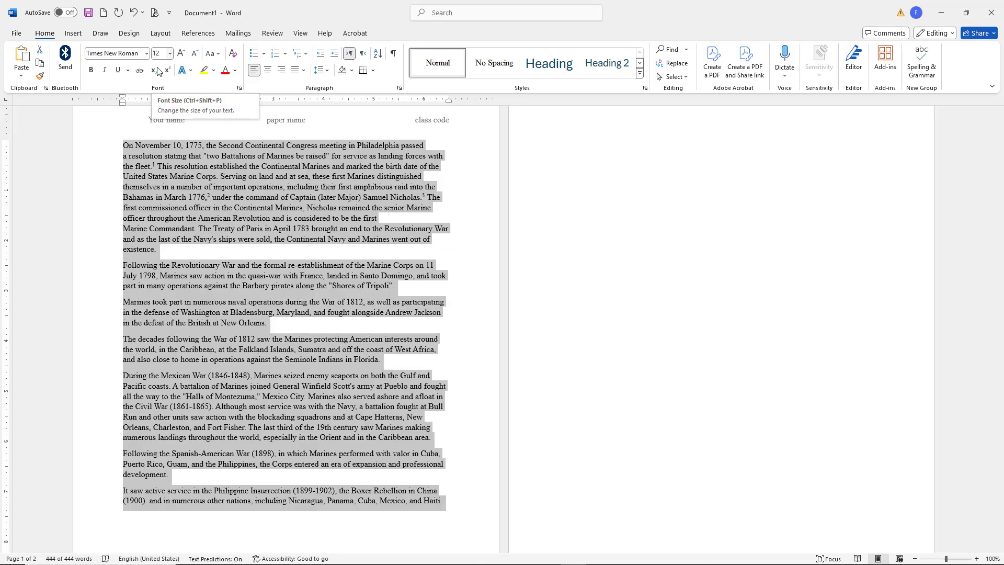
{"action": "left_click", "coordinate": [237, 277]}
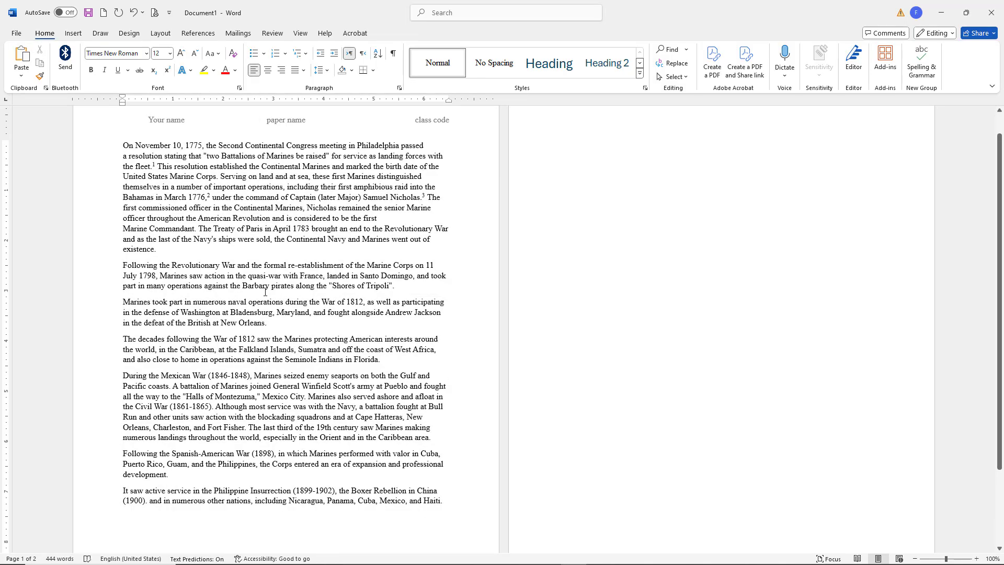
- Join the Mexican War paragraph to the one before it and start a new paragraph after "Mexico City."
{"action": "left_click", "coordinate": [388, 359]}
{"action": "key", "text": "Delete"}
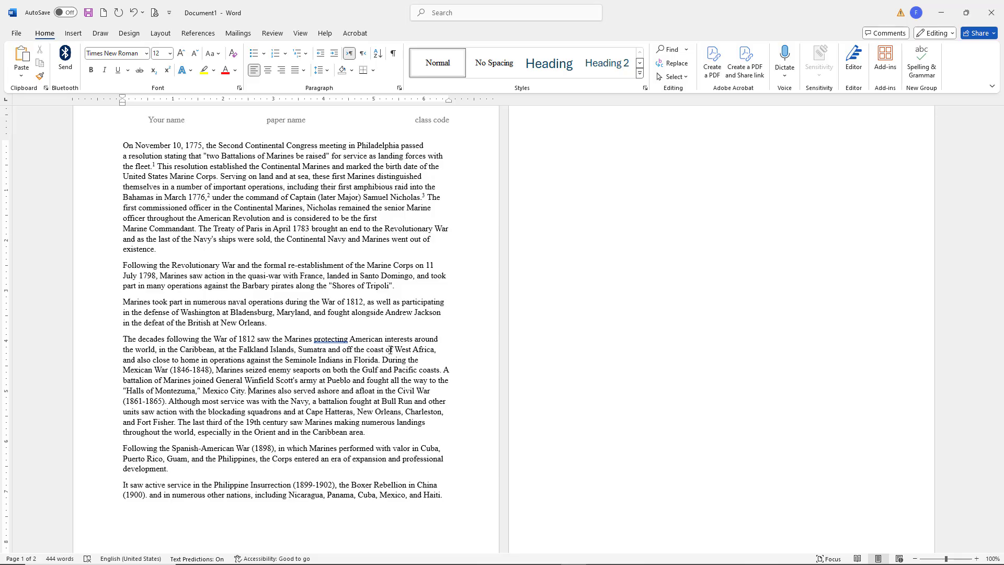
{"action": "key", "text": "Return"}
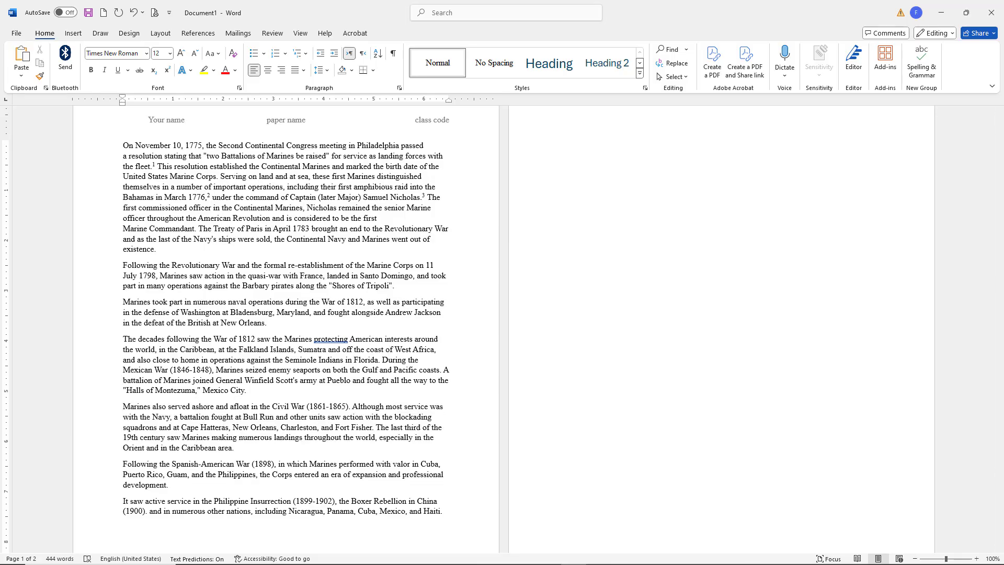
- Format the paragraph starting "The decades following" as a block quote, indented one level with font size 10
{"action": "triple_click", "coordinate": [327, 360]}
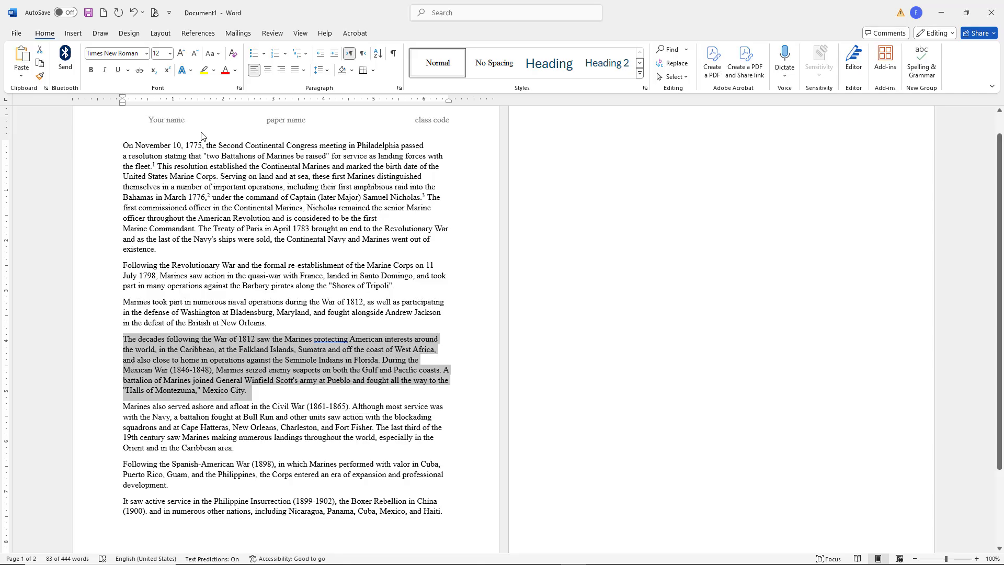
{"action": "key", "text": "Tab"}
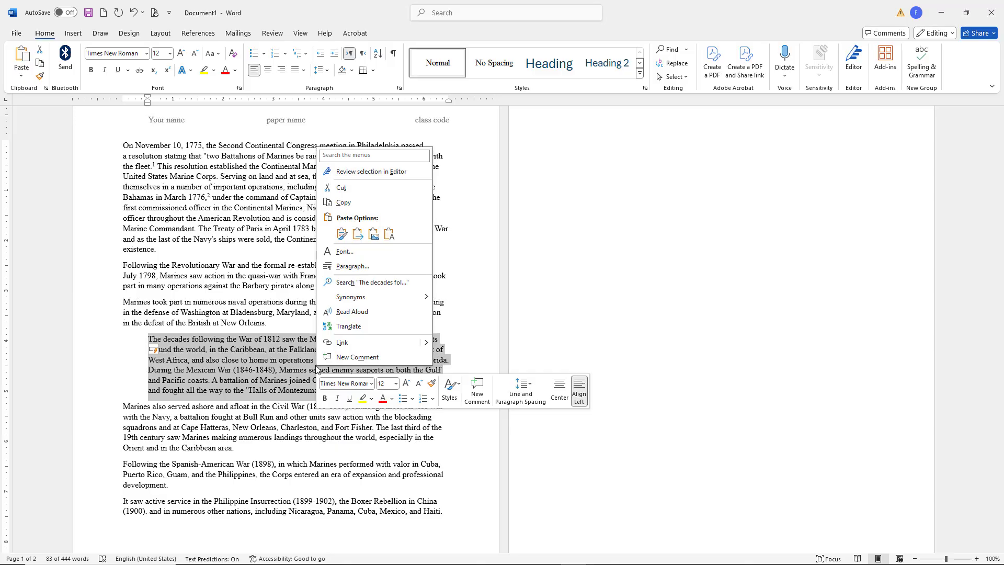
{"action": "left_click", "coordinate": [171, 56]}
{"action": "left_click", "coordinate": [170, 54]}
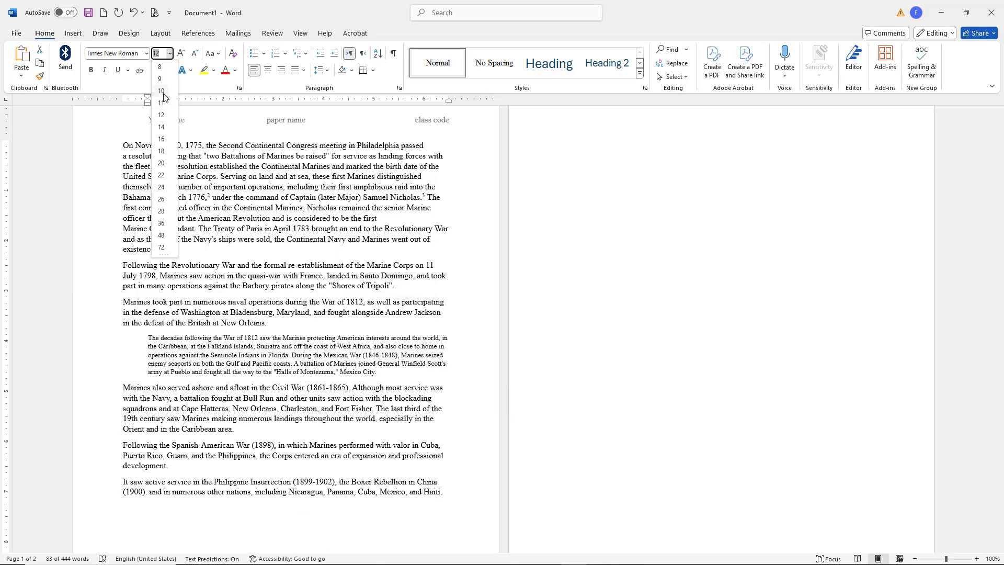
{"action": "left_click", "coordinate": [162, 92]}
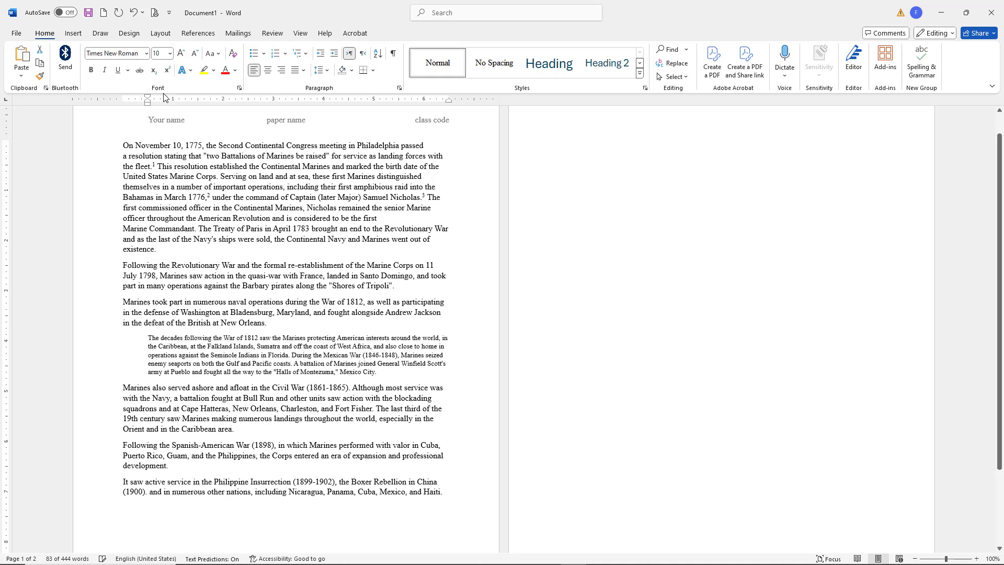
- Add a footnote at the end of the block quote, without first-line indent, reading "Footnote for block quote"
{"action": "left_click", "coordinate": [397, 374]}
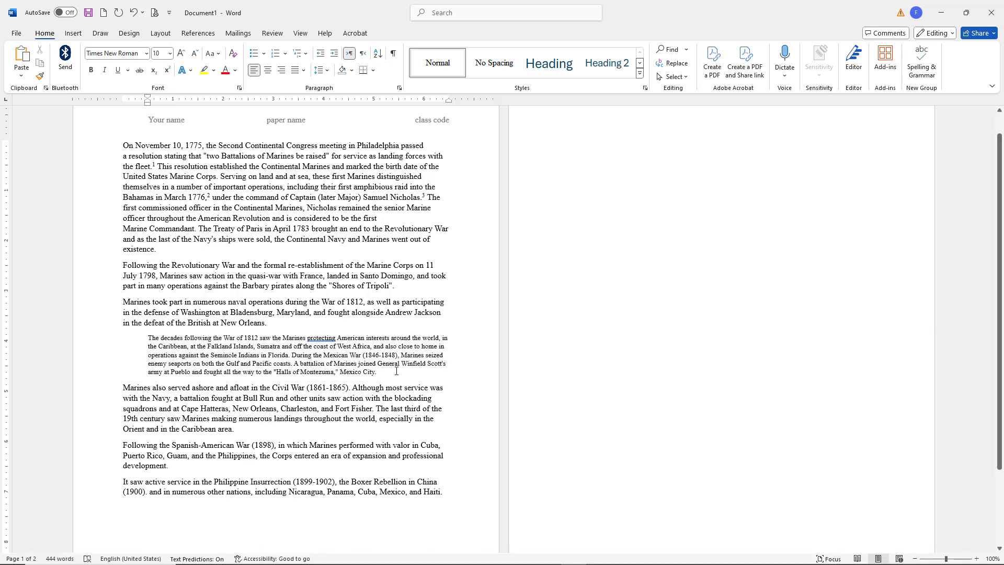
{"action": "key", "text": "ctrl+alt+f"}
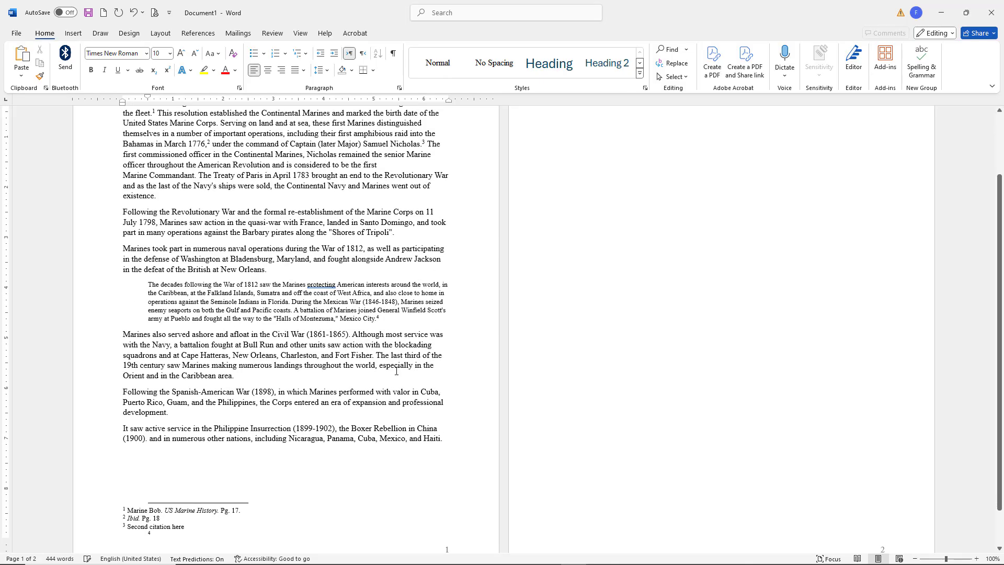
{"action": "type", "text": "Foort"}
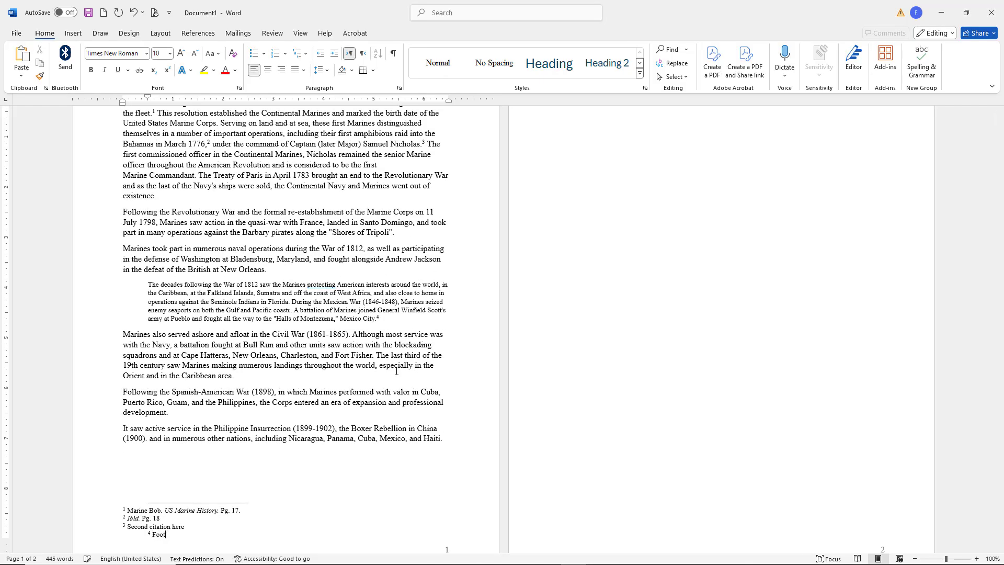
{"action": "type", "text": "note for block quote"}
{"action": "left_click_drag", "start_coordinate": [148, 101], "coordinate": [124, 100]}
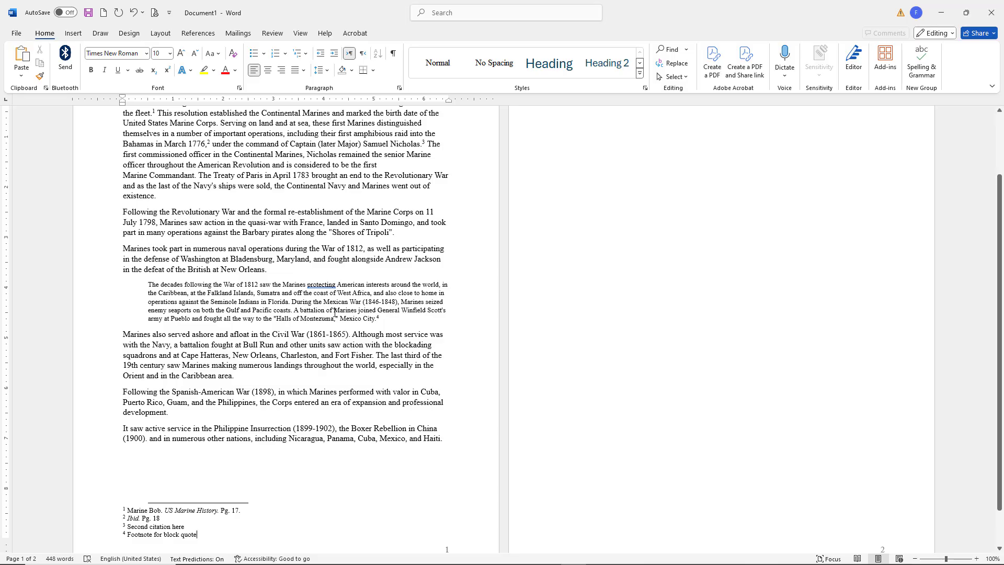
- Turn on Track Changes for the document and set the markup display to All Markup
{"action": "left_click", "coordinate": [370, 345]}
{"action": "scroll", "coordinate": [370, 345], "scroll_direction": "up", "scroll_amount": 3}
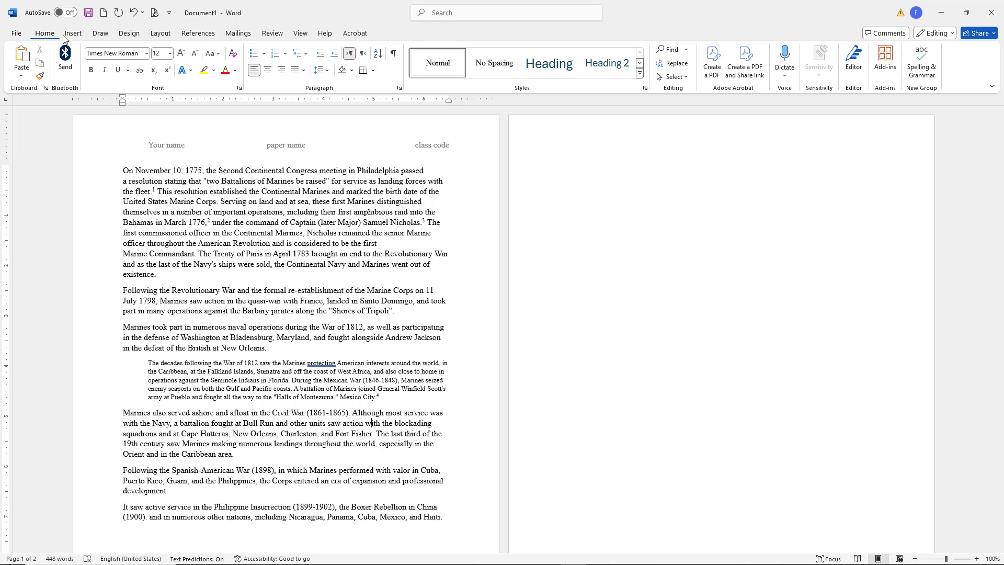
{"action": "left_click", "coordinate": [272, 33]}
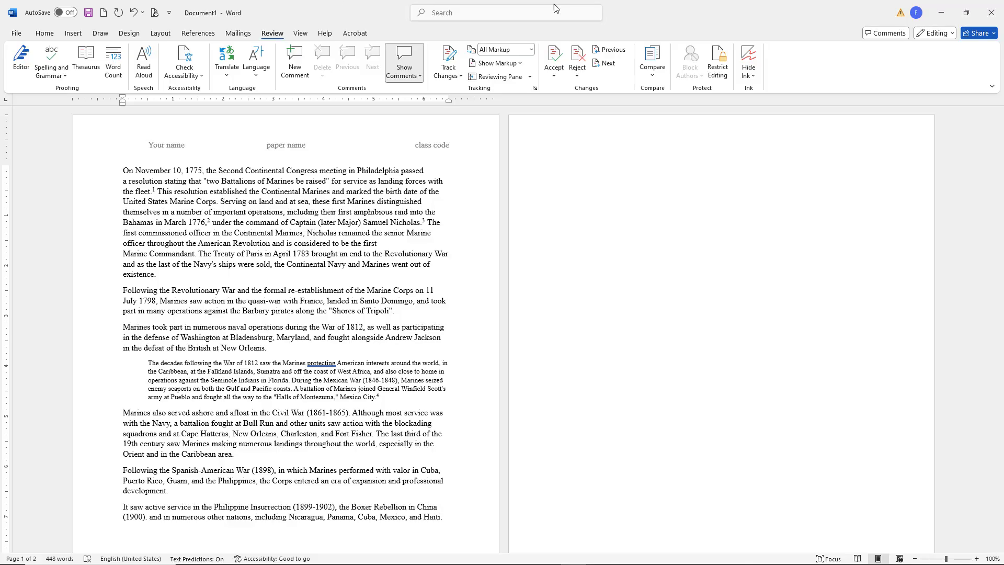
{"action": "left_click", "coordinate": [453, 58]}
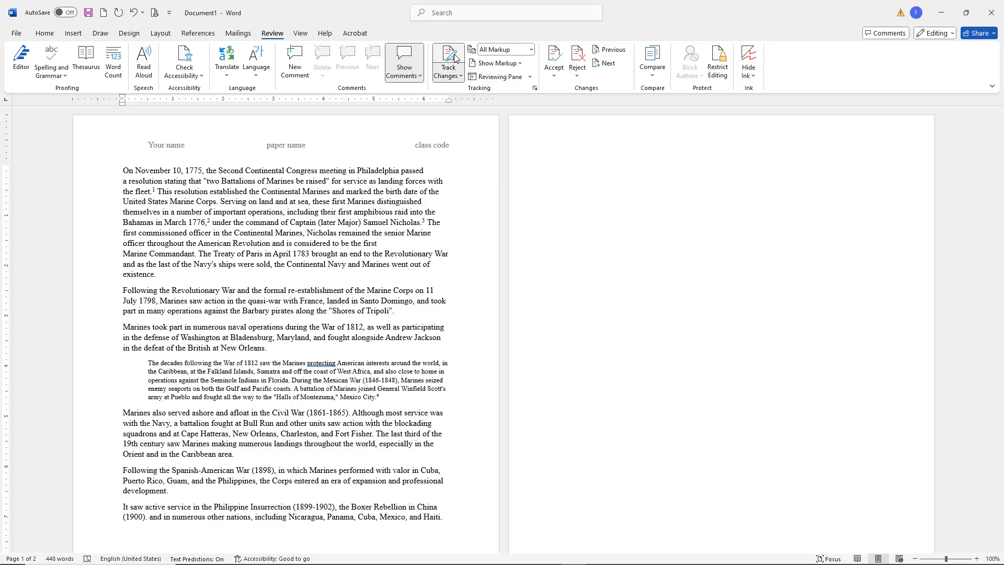
{"action": "left_click", "coordinate": [524, 51]}
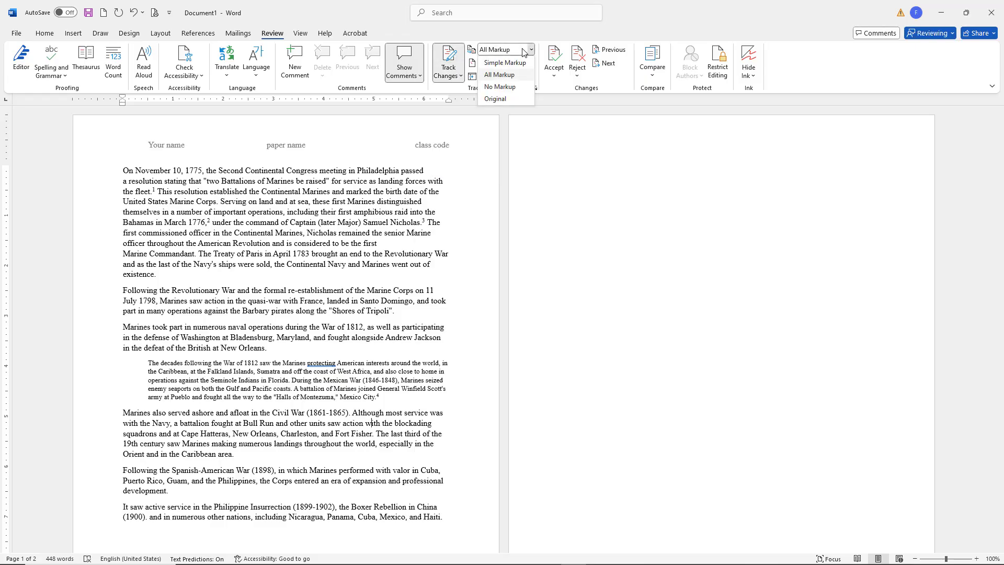
{"action": "left_click", "coordinate": [507, 76]}
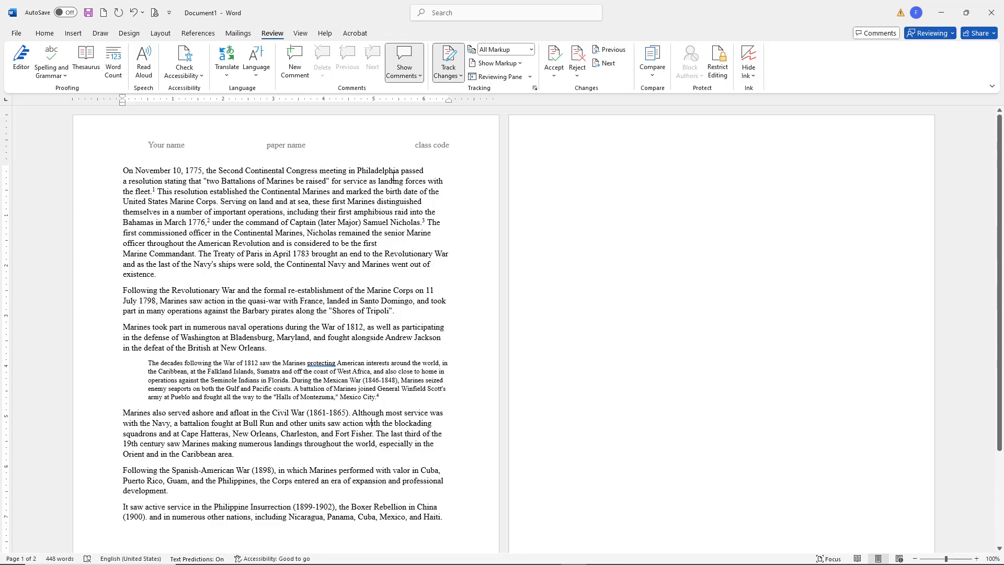
- Insert commas after "Continental Congress" and after "Philadelphia" in the opening sentence
{"action": "left_click", "coordinate": [319, 172]}
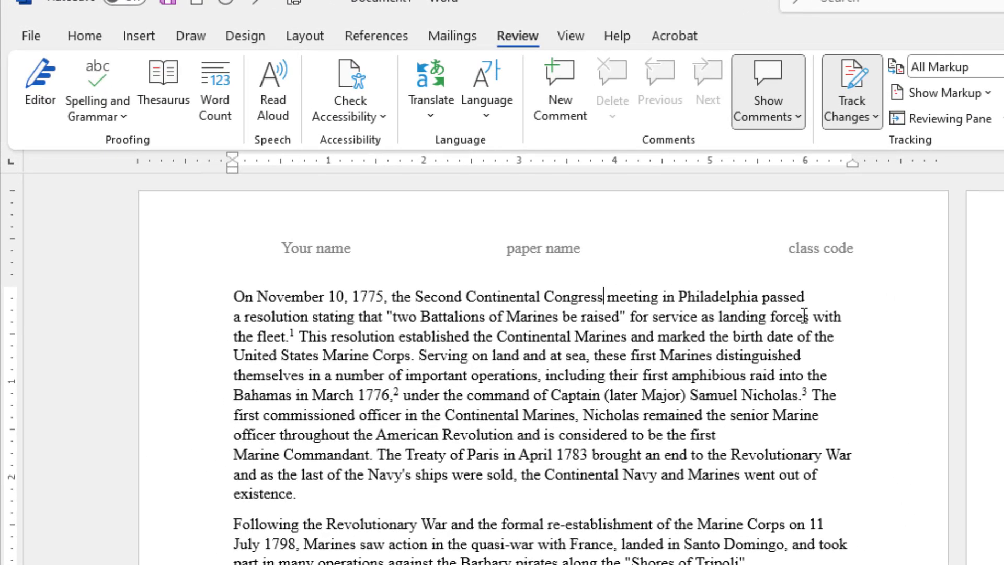
{"action": "type", "text": ","}
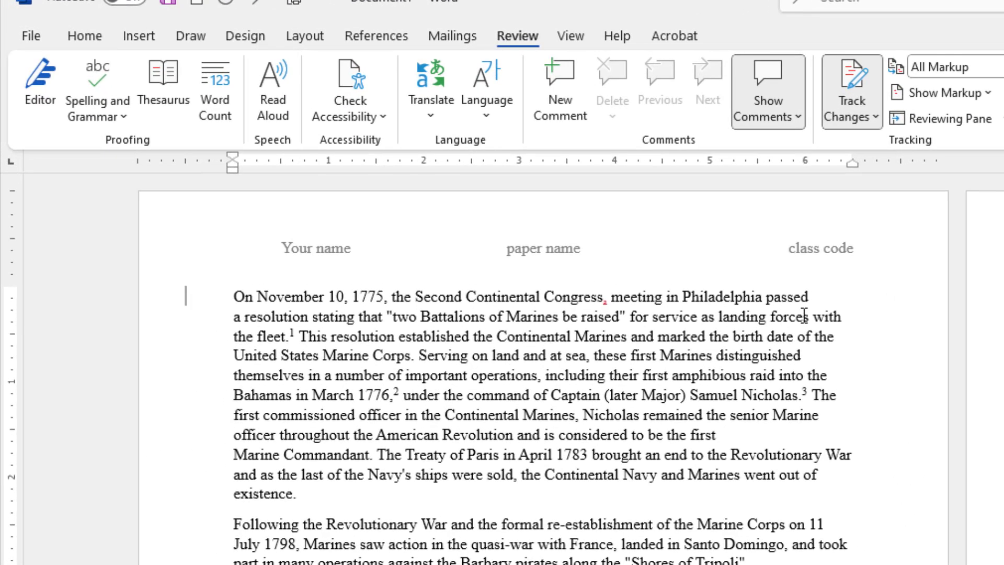
{"action": "key", "text": "Right"}
{"action": "key", "text": "Right"}
{"action": "key", "text": "Right"}
{"action": "key", "text": "Right"}
{"action": "key", "text": "Right"}
{"action": "key", "text": "Right"}
{"action": "key", "text": "Right"}
{"action": "key", "text": "Right"}
{"action": "key", "text": "Right"}
{"action": "key", "text": "Right"}
{"action": "key", "text": "Right"}
{"action": "key", "text": "Right"}
{"action": "key", "text": "Right"}
{"action": "key", "text": "Right"}
{"action": "key", "text": "Right"}
{"action": "key", "text": "Right"}
{"action": "key", "text": "Right"}
{"action": "key", "text": "Right"}
{"action": "key", "text": "Right"}
{"action": "key", "text": "Right"}
{"action": "key", "text": "Right"}
{"action": "key", "text": "Right"}
{"action": "key", "text": "Right"}
{"action": "key", "text": "Right"}
{"action": "key", "text": "Right"}
{"action": "key", "text": "Left"}
{"action": "type", "text": ","}
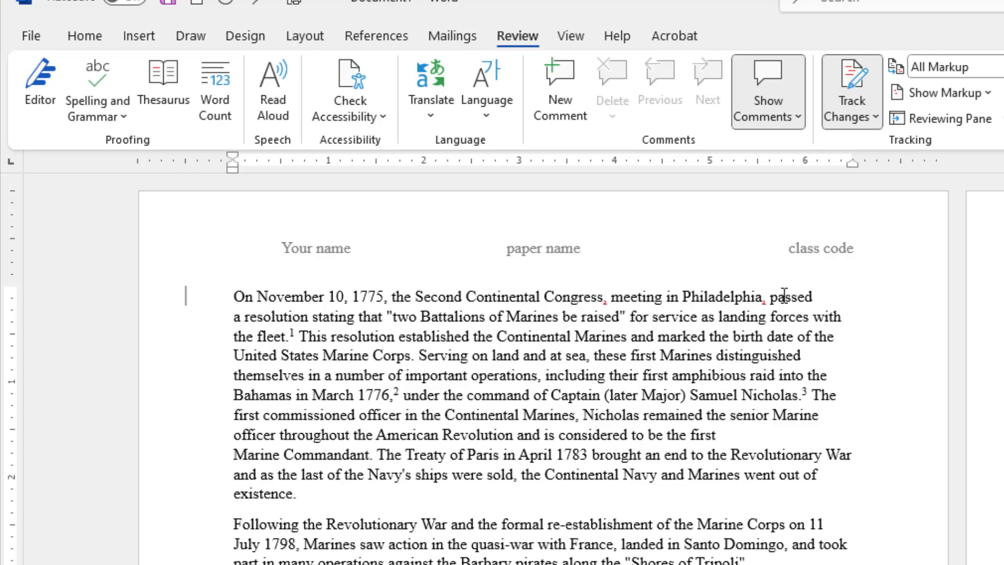
- Insert a comma after "a resolution stating that" and the words "had since" before "remained the senior Marine officer"
{"action": "left_click", "coordinate": [391, 317]}
{"action": "key", "text": "Left"}
{"action": "key", "text": "Left"}
{"action": "key", "text": "Left"}
{"action": "key", "text": "Right"}
{"action": "type", "text": ","}
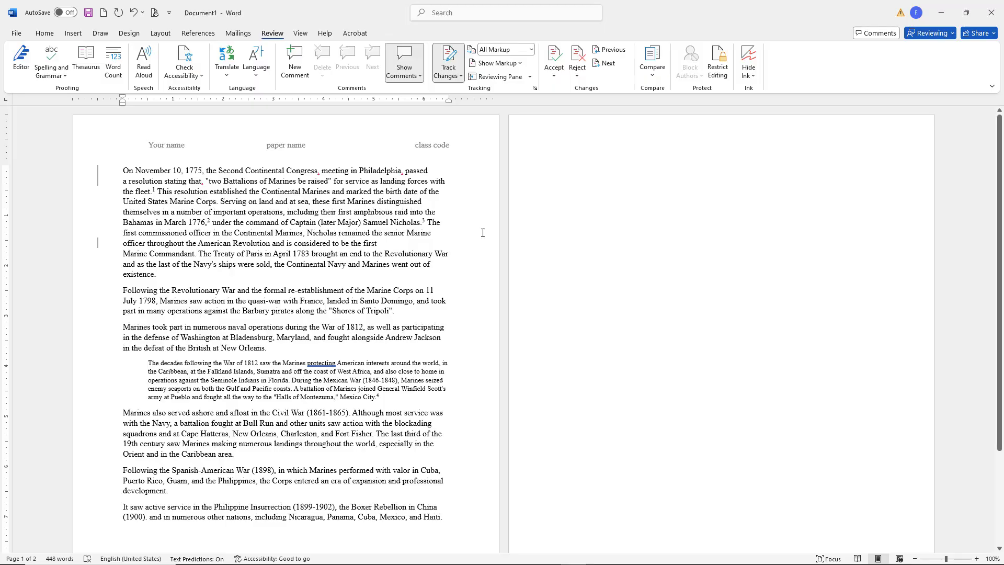
{"action": "type", "text": "had since"}
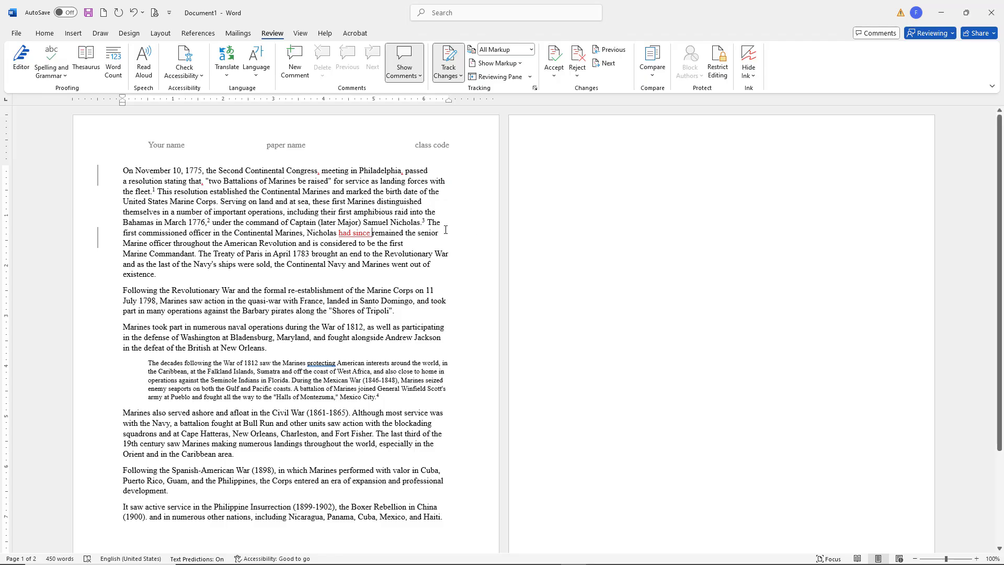
- Accept the tracked comma insertion after "Continental Congress" and dismiss the Track Change cards notice
{"action": "left_click", "coordinate": [318, 172]}
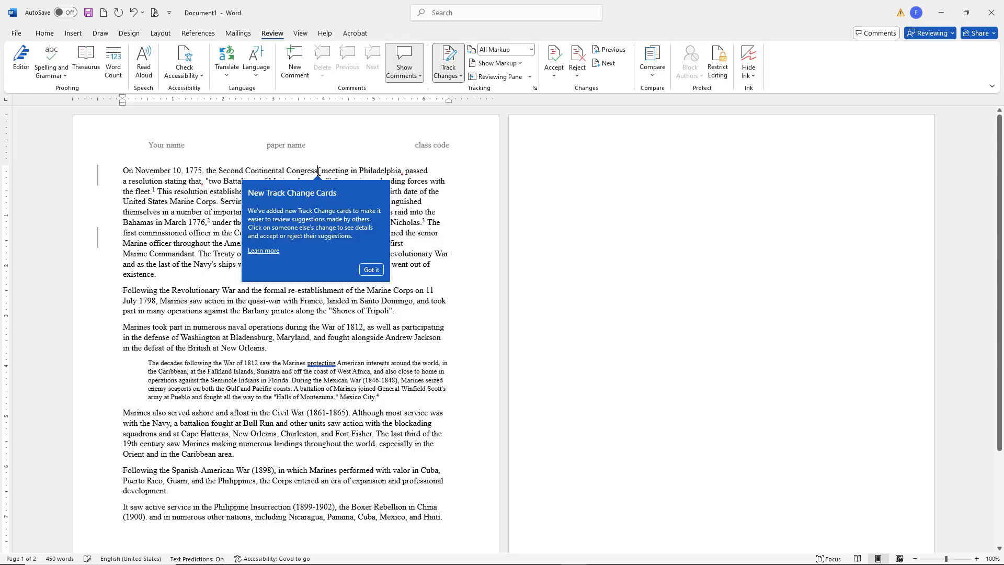
{"action": "left_click", "coordinate": [372, 269]}
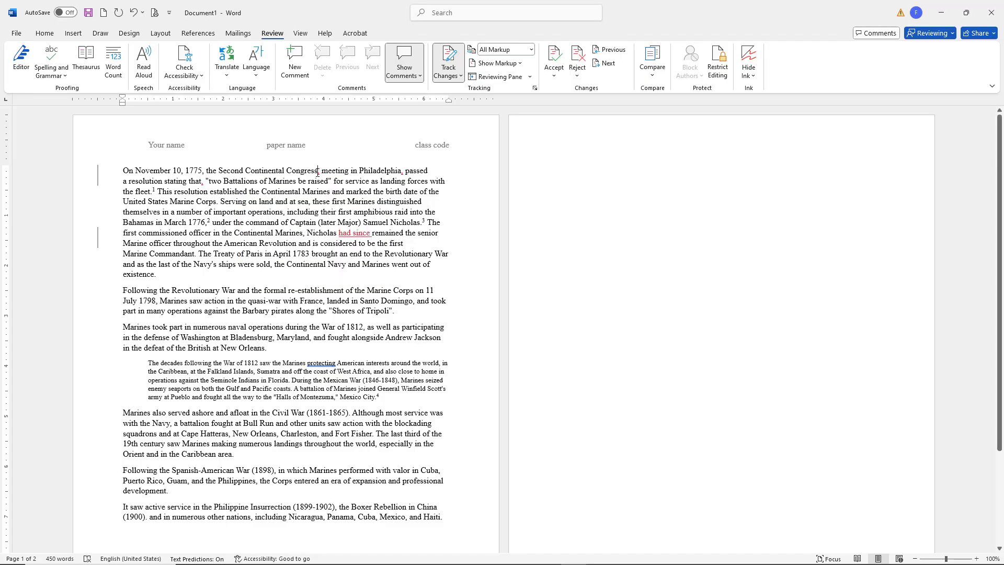
{"action": "right_click", "coordinate": [318, 172]}
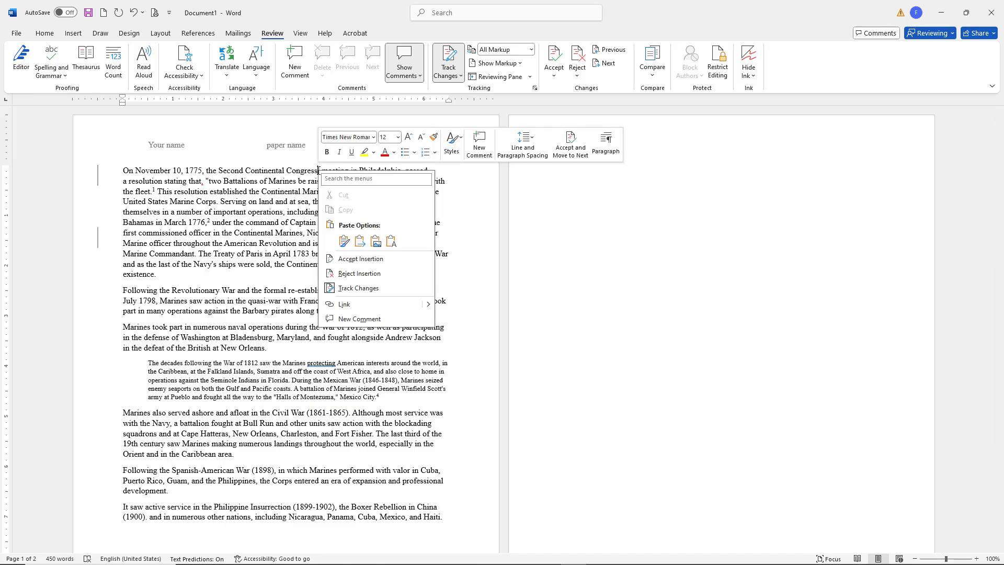
{"action": "left_click", "coordinate": [377, 260]}
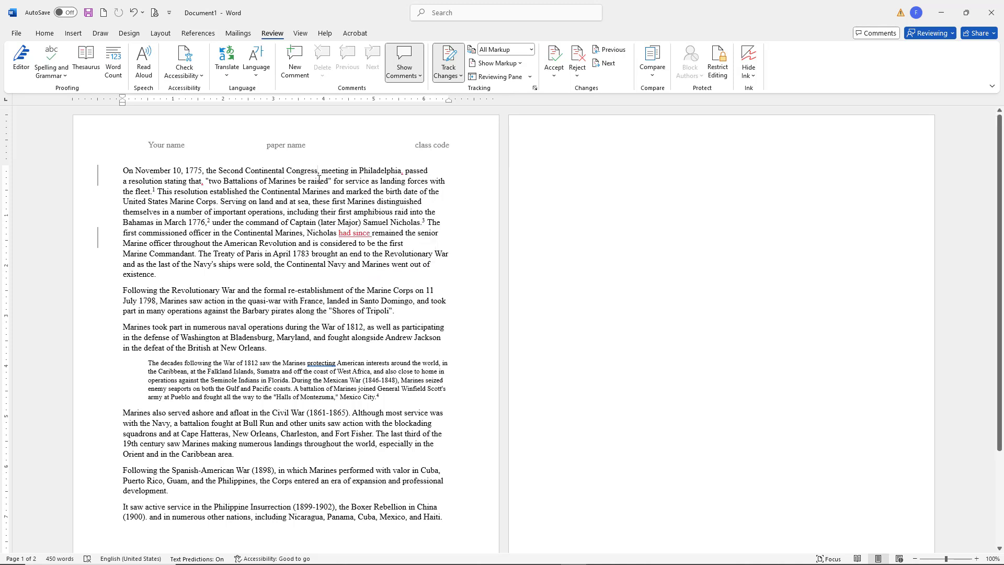
- Accept the remaining tracked commas in the first sentence in one go, from "1775" through "two"
{"action": "left_click", "coordinate": [402, 171]}
{"action": "type", "text": ","}
{"action": "left_click_drag", "start_coordinate": [196, 172], "coordinate": [222, 183]}
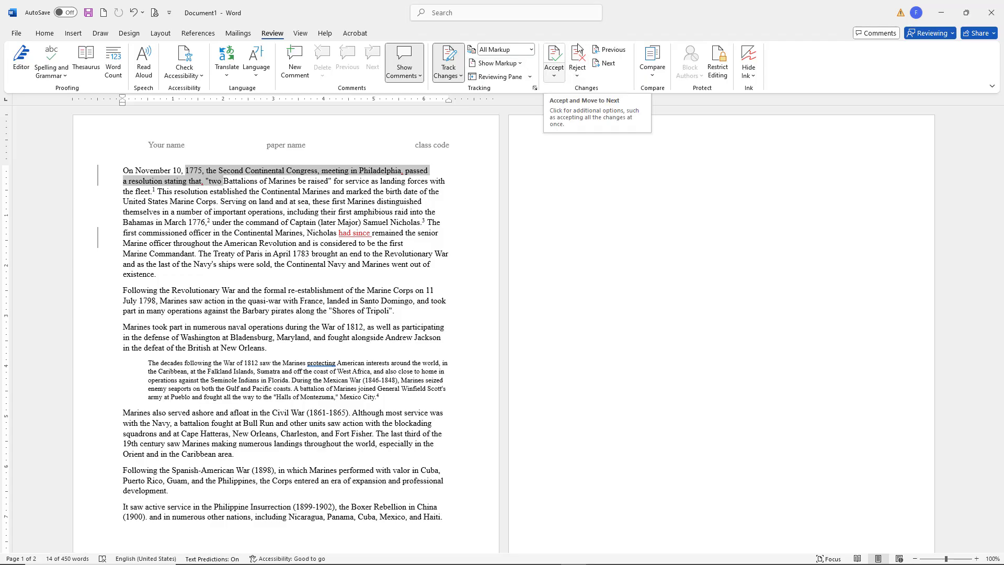
{"action": "left_click", "coordinate": [554, 75]}
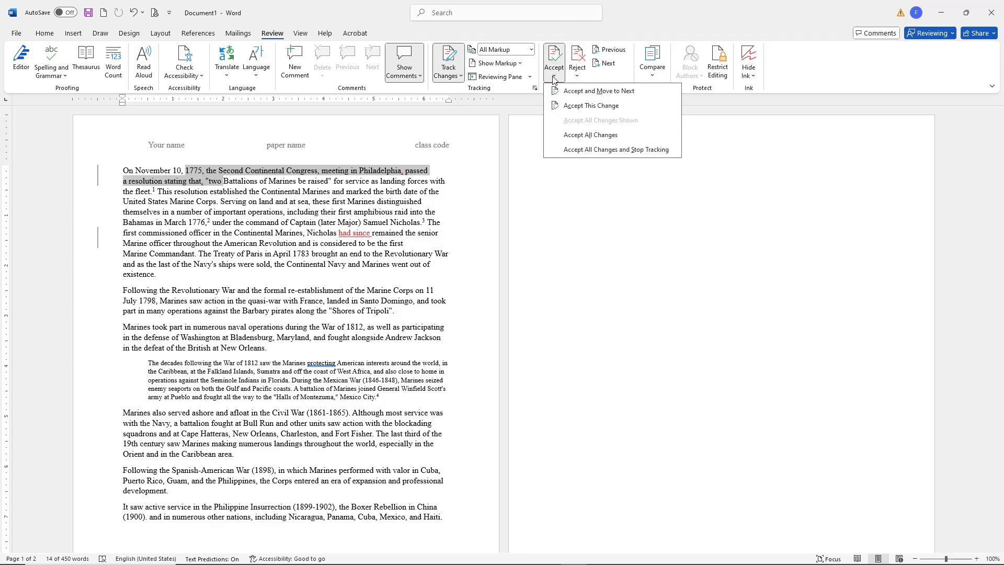
{"action": "left_click", "coordinate": [598, 108]}
{"action": "left_click", "coordinate": [203, 192]}
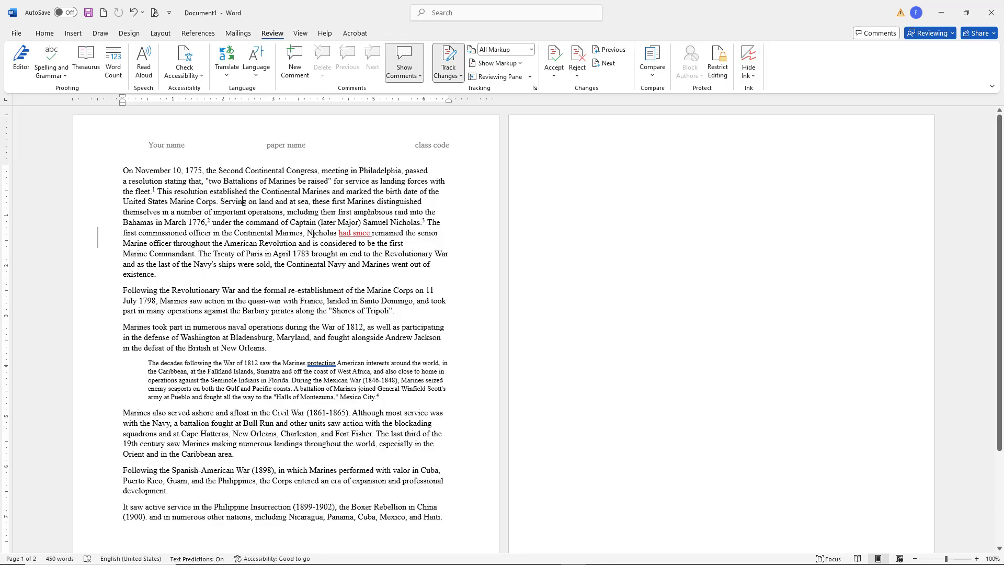
- Reject the tracked insertion "had since" in the first paragraph
{"action": "left_click_drag", "start_coordinate": [313, 233], "coordinate": [373, 233]}
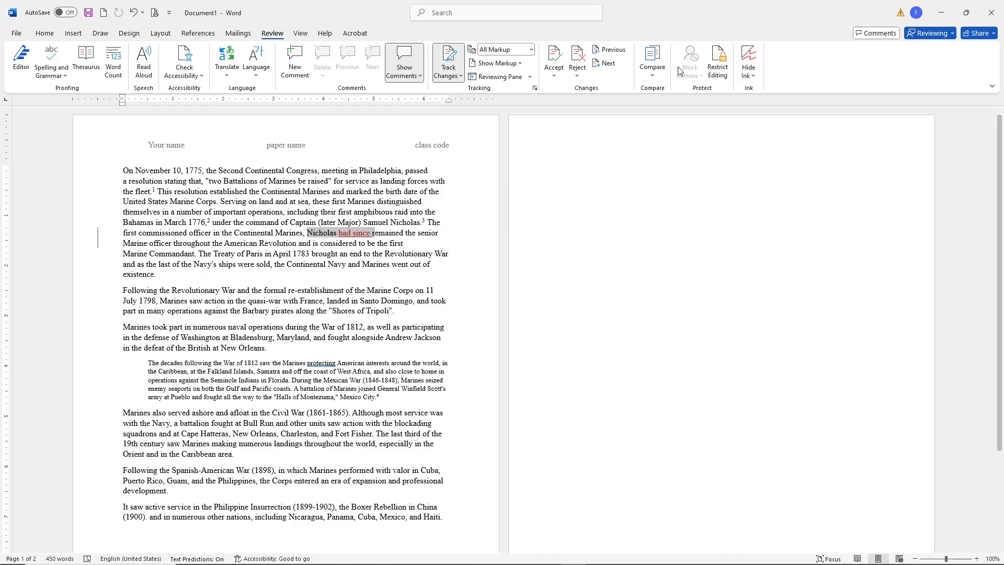
{"action": "left_click", "coordinate": [577, 74]}
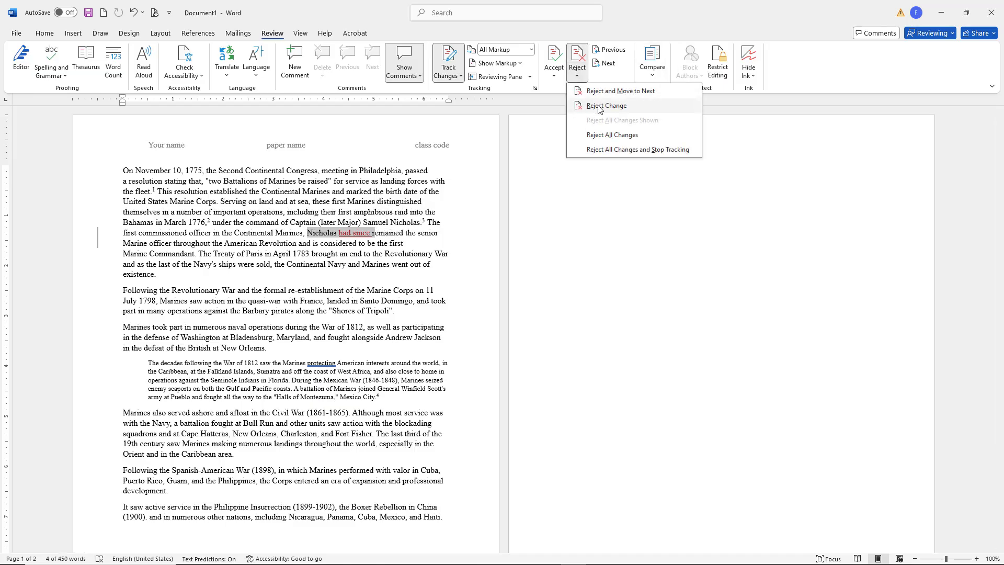
{"action": "left_click", "coordinate": [599, 107]}
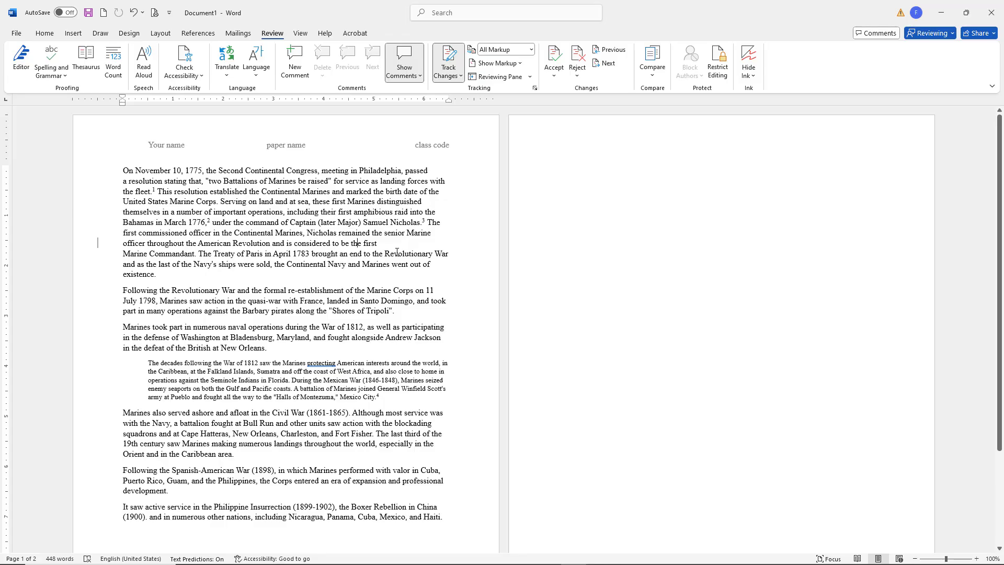
- Delete the footnote reference at the end of the block quote as a tracked change
{"action": "scroll", "coordinate": [397, 252], "scroll_direction": "down", "scroll_amount": 1}
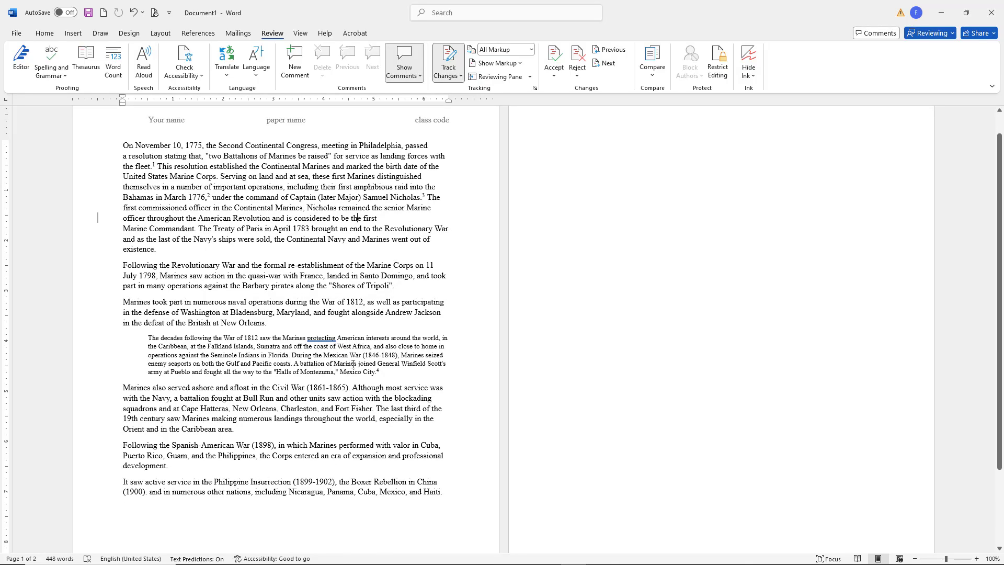
{"action": "left_click", "coordinate": [395, 373]}
{"action": "key", "text": "BackSpace"}
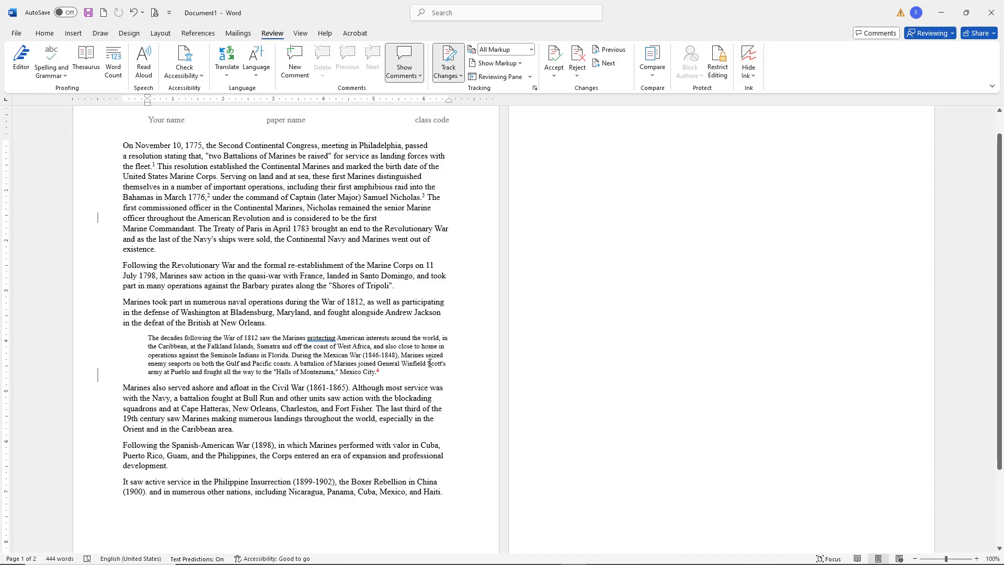
- Add and post a comment on "Scott's" in the block quote reading "You need a citation here"
{"action": "double_click", "coordinate": [432, 363]}
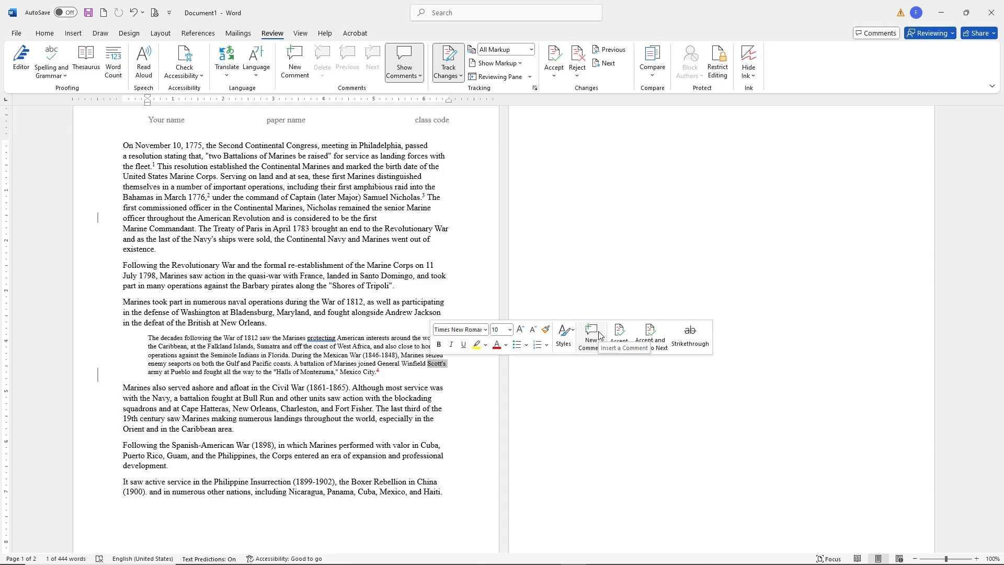
{"action": "key", "text": "Right"}
{"action": "key", "text": "ctrl+alt+m"}
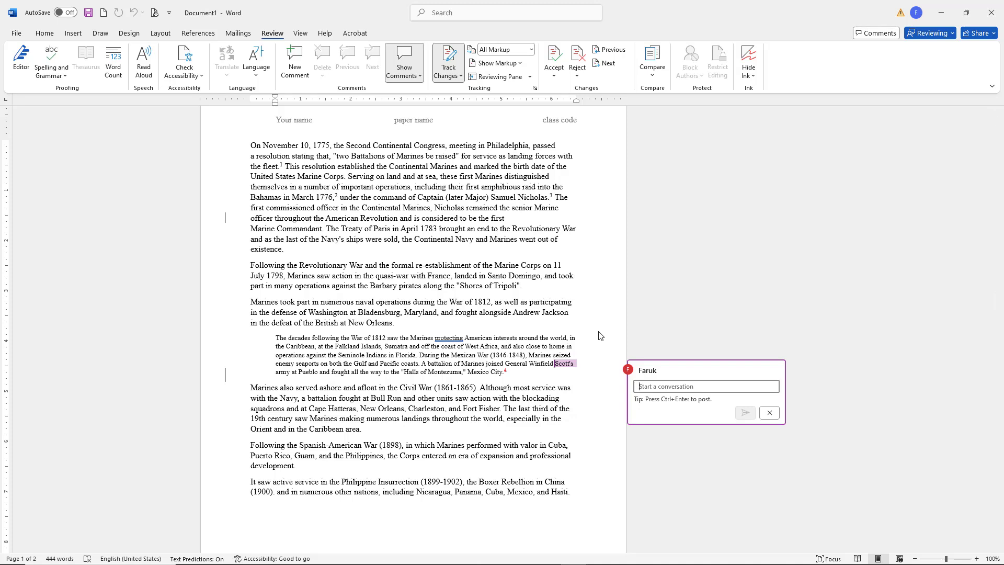
{"action": "type", "text": "You "}
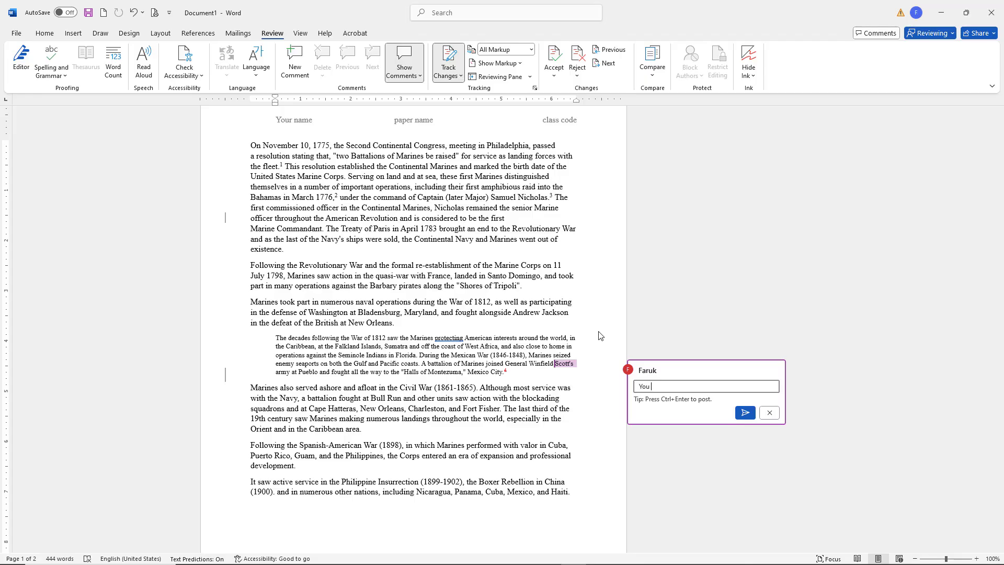
{"action": "type", "text": "need a citation here"}
{"action": "left_click", "coordinate": [745, 412]}
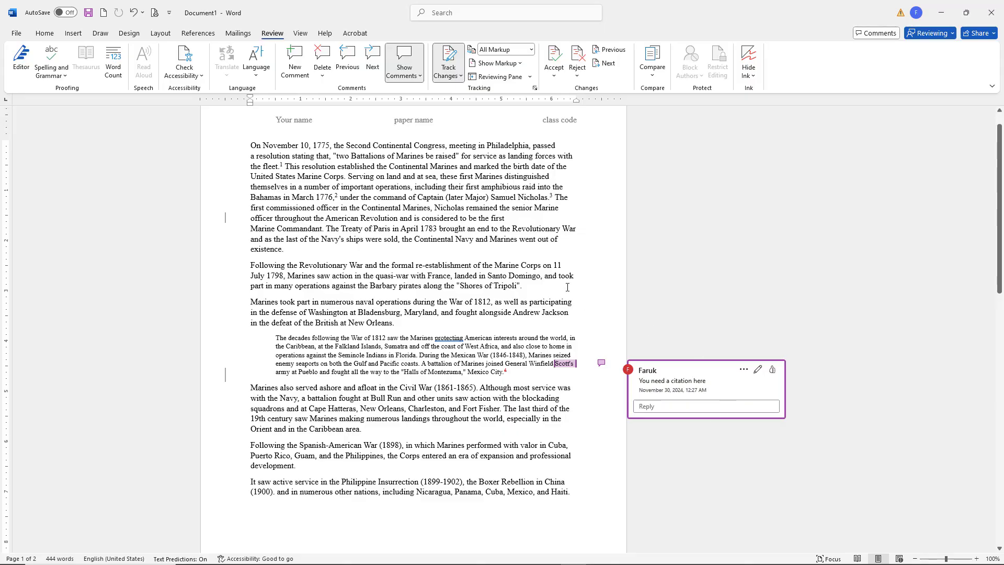
- Add and post a comment on "home" in the block quote reading "Here's a different way to do it"
{"action": "scroll", "coordinate": [529, 291], "scroll_direction": "down", "scroll_amount": 2}
{"action": "scroll", "coordinate": [529, 290], "scroll_direction": "down", "scroll_amount": 3}
{"action": "scroll", "coordinate": [600, 316], "scroll_direction": "up", "scroll_amount": 2}
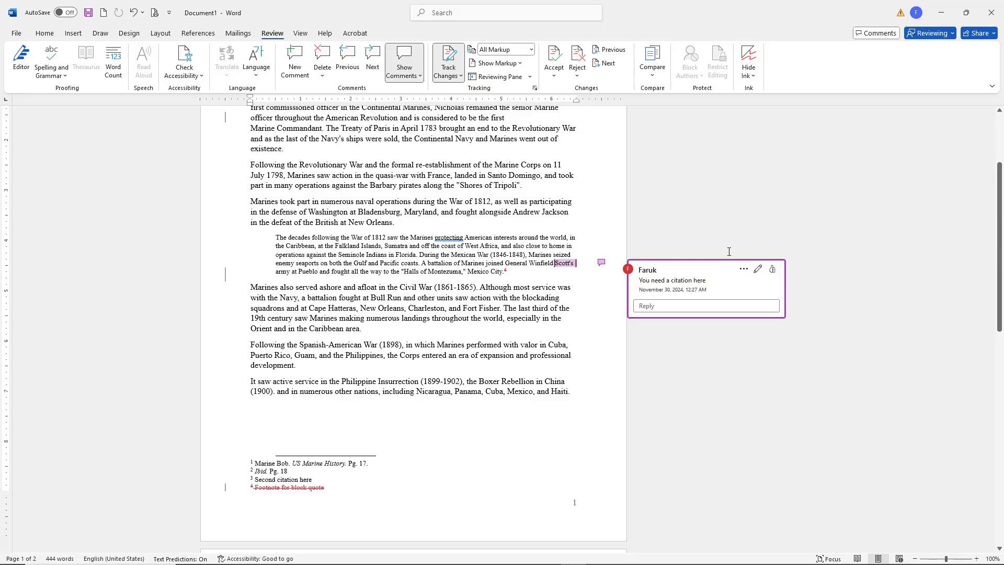
{"action": "scroll", "coordinate": [729, 252], "scroll_direction": "up", "scroll_amount": 2}
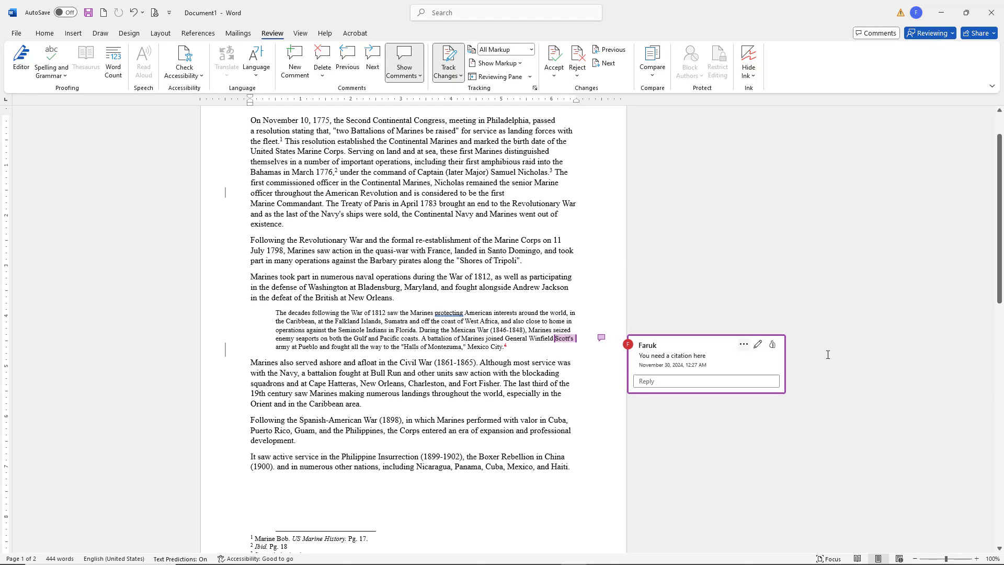
{"action": "double_click", "coordinate": [558, 321]}
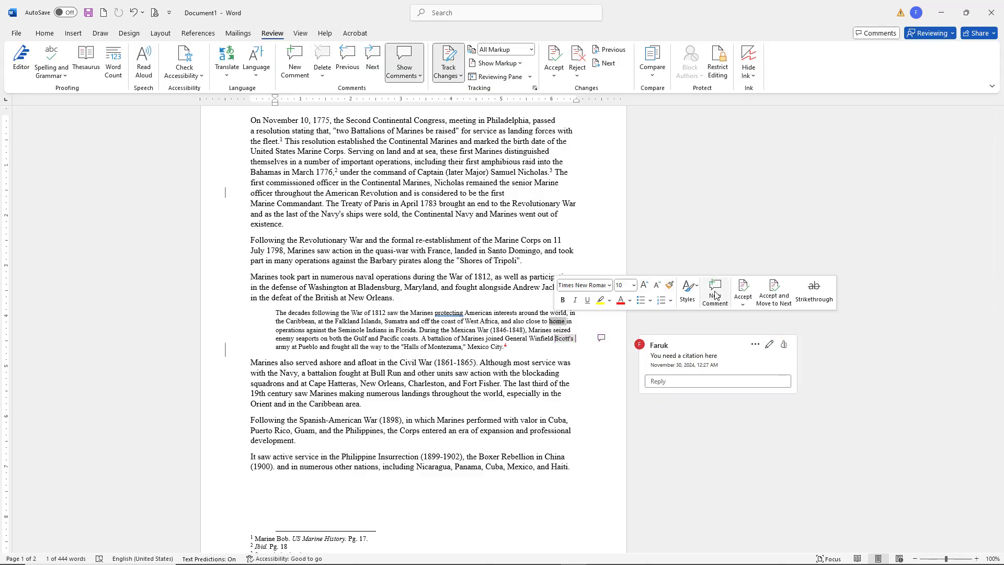
{"action": "left_click", "coordinate": [715, 294]}
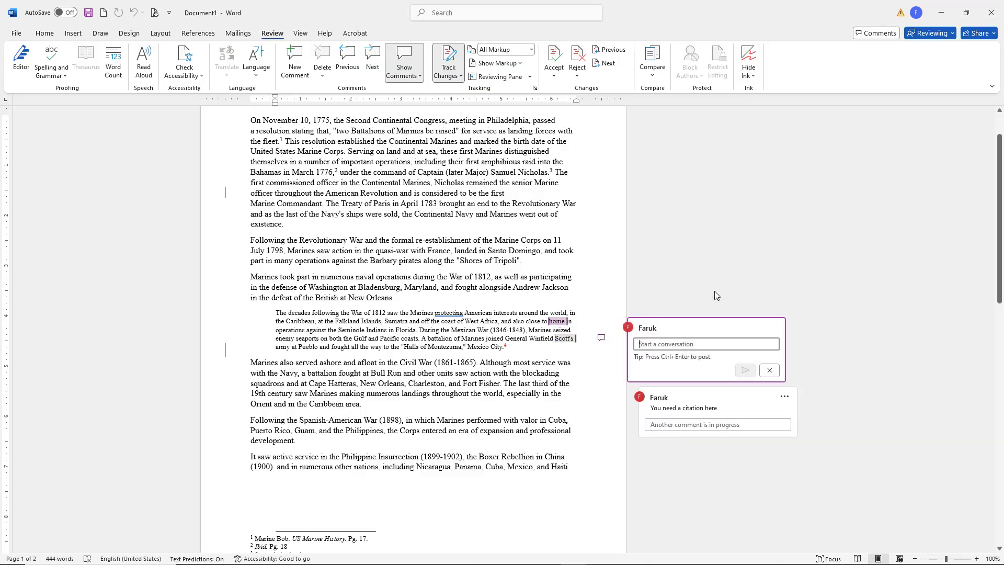
{"action": "type", "text": "Here's"}
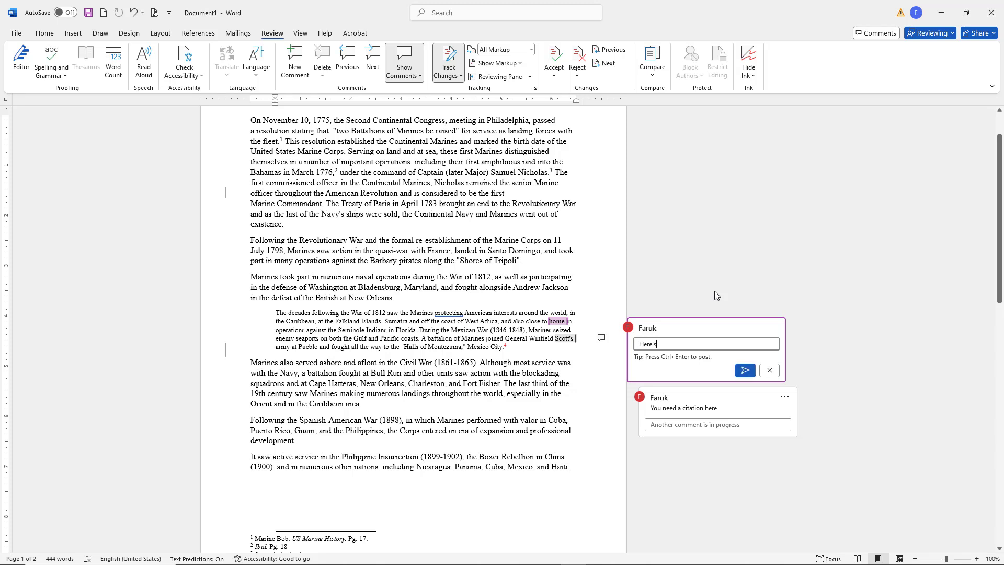
{"action": "type", "text": " a different wa"}
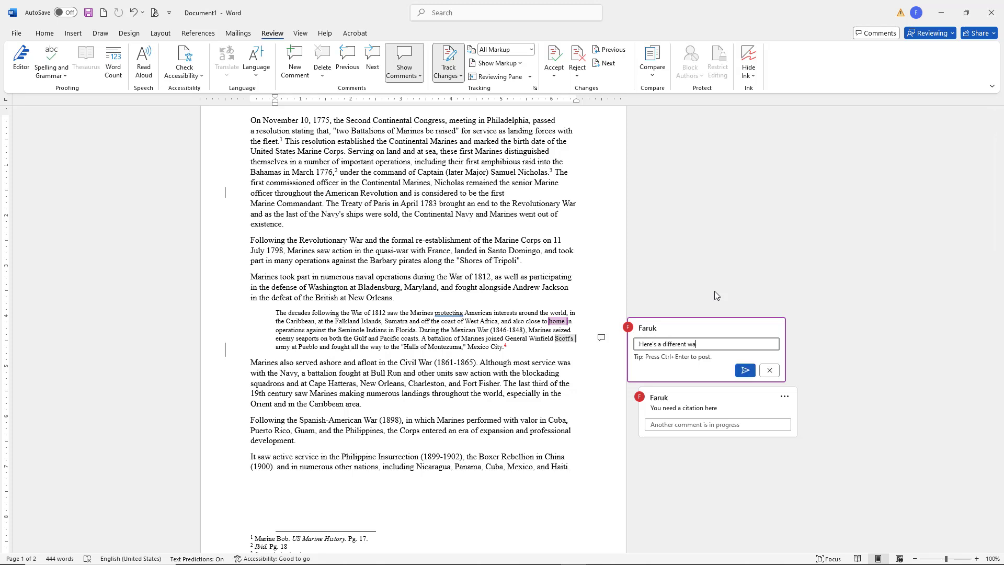
{"action": "type", "text": "y to do it"}
{"action": "key", "text": "Return"}
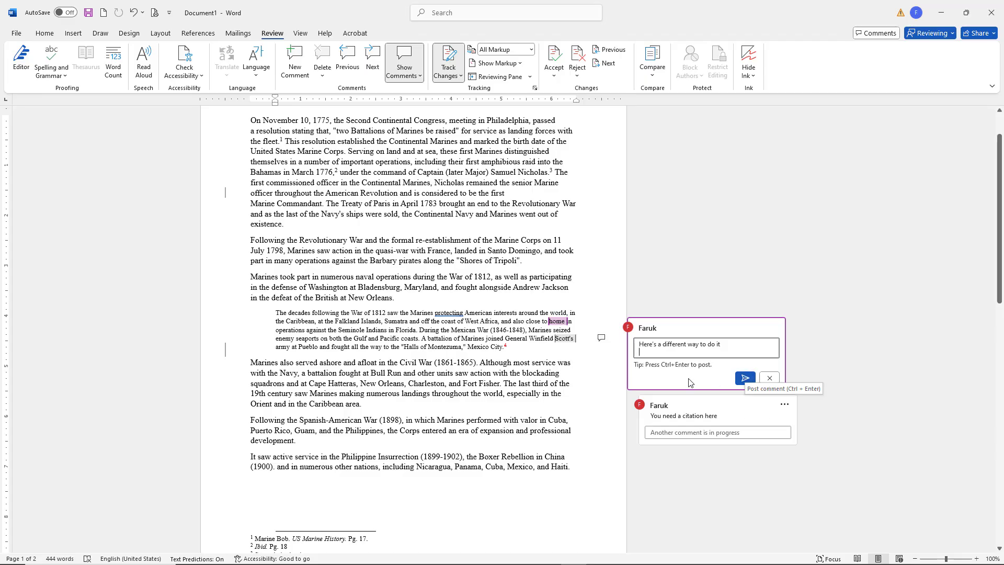
{"action": "left_click", "coordinate": [745, 378]}
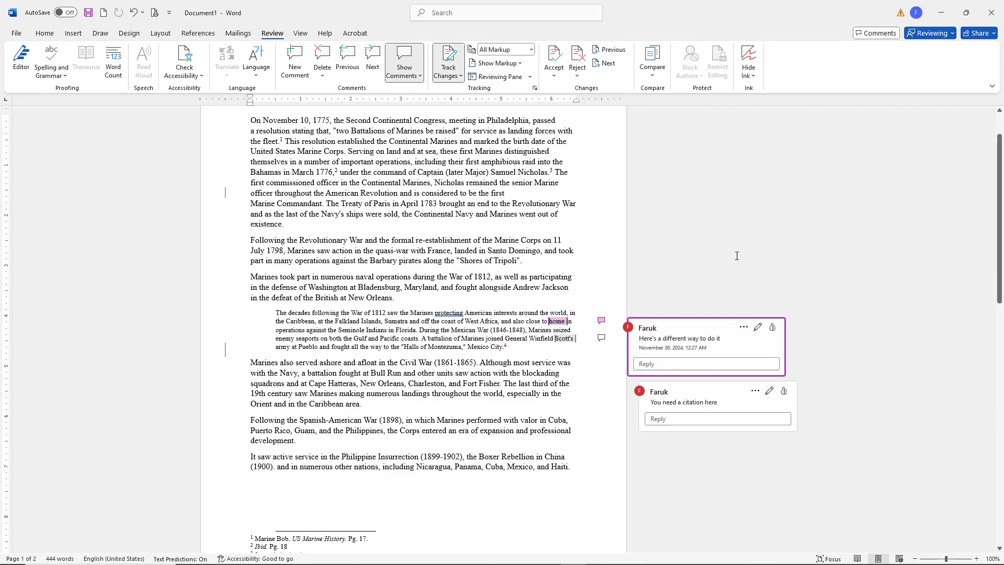
{"action": "left_click", "coordinate": [704, 255]}
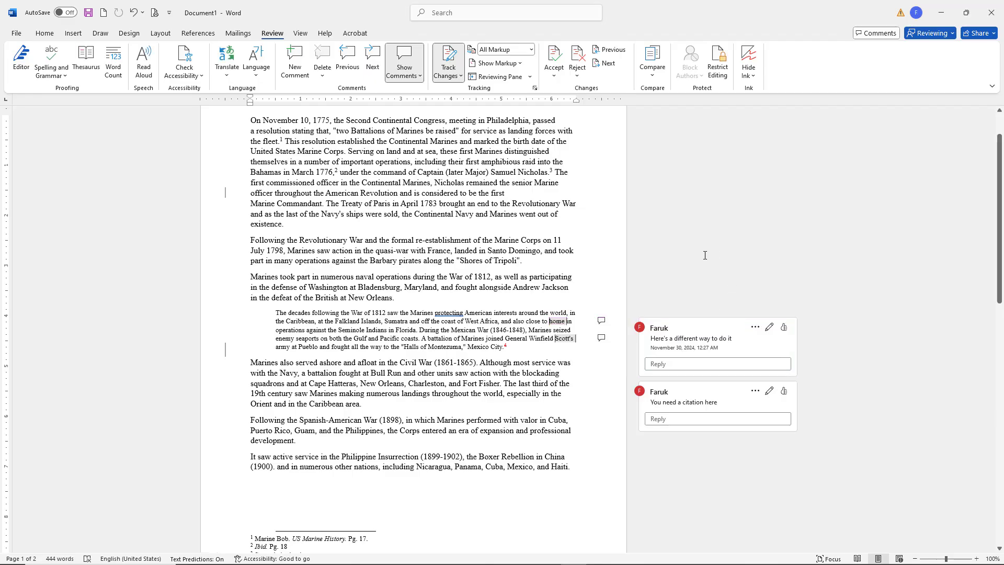
- Delete both comment threads attached to the block quote
{"action": "left_click", "coordinate": [757, 329]}
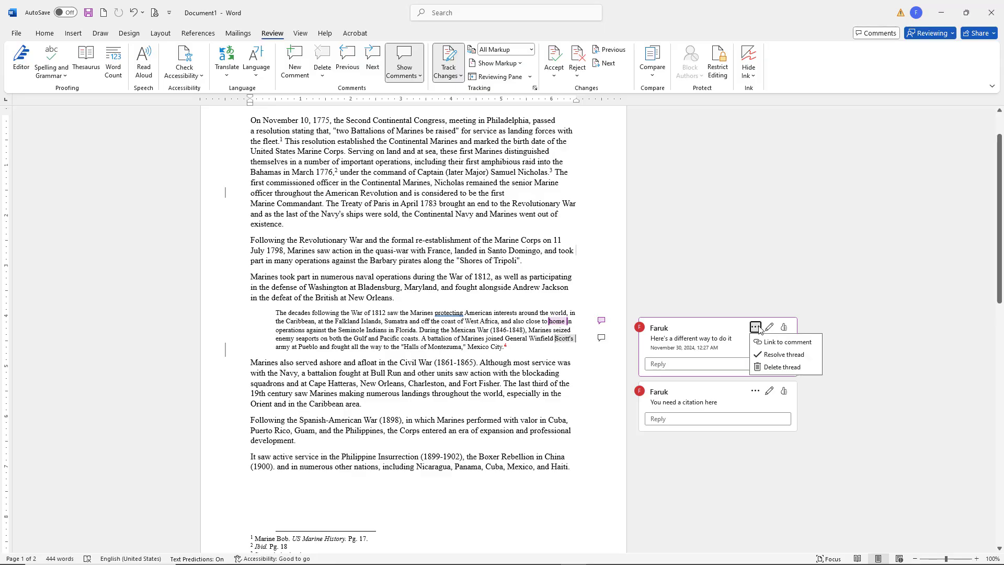
{"action": "left_click", "coordinate": [782, 368]}
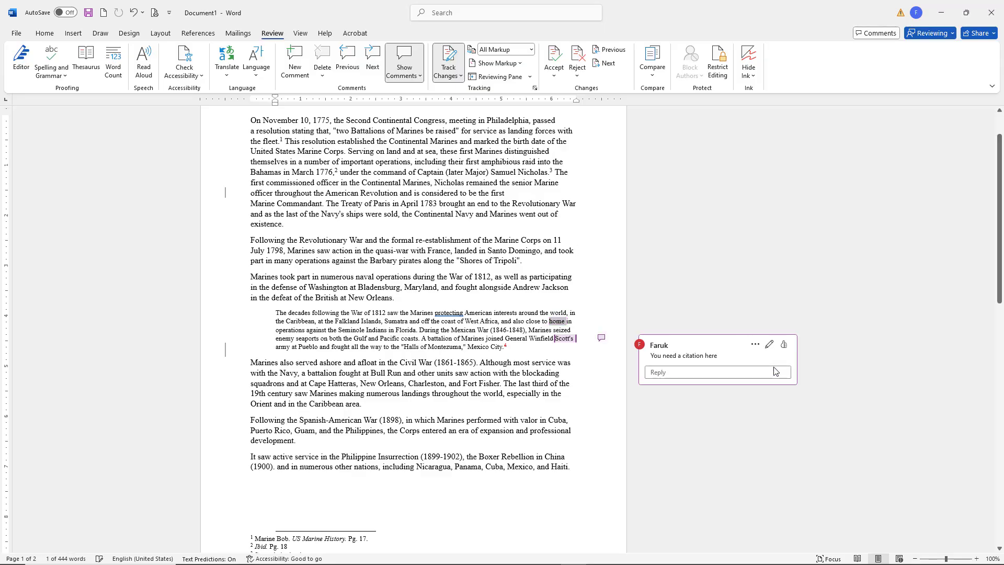
{"action": "left_click", "coordinate": [757, 345]}
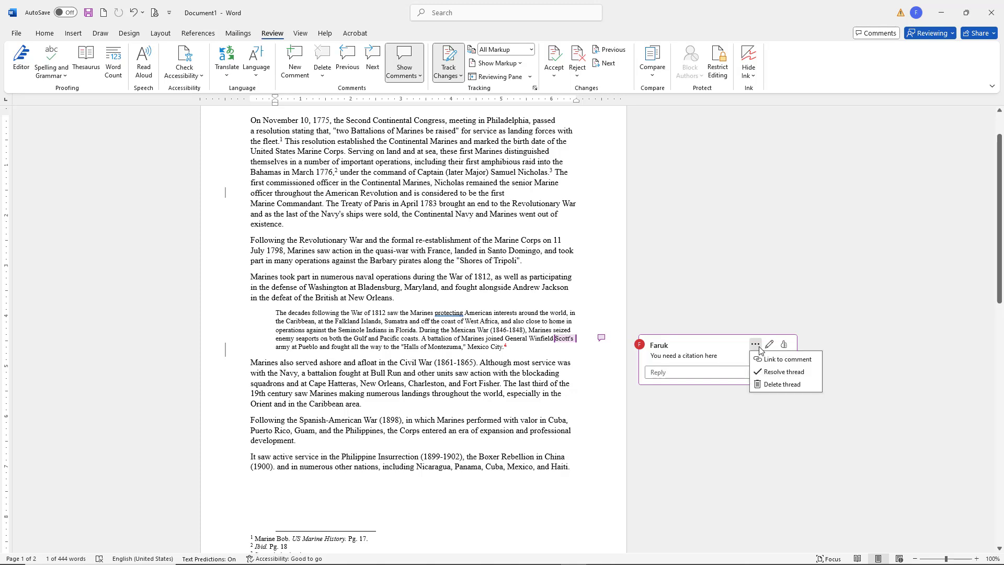
{"action": "left_click", "coordinate": [782, 384]}
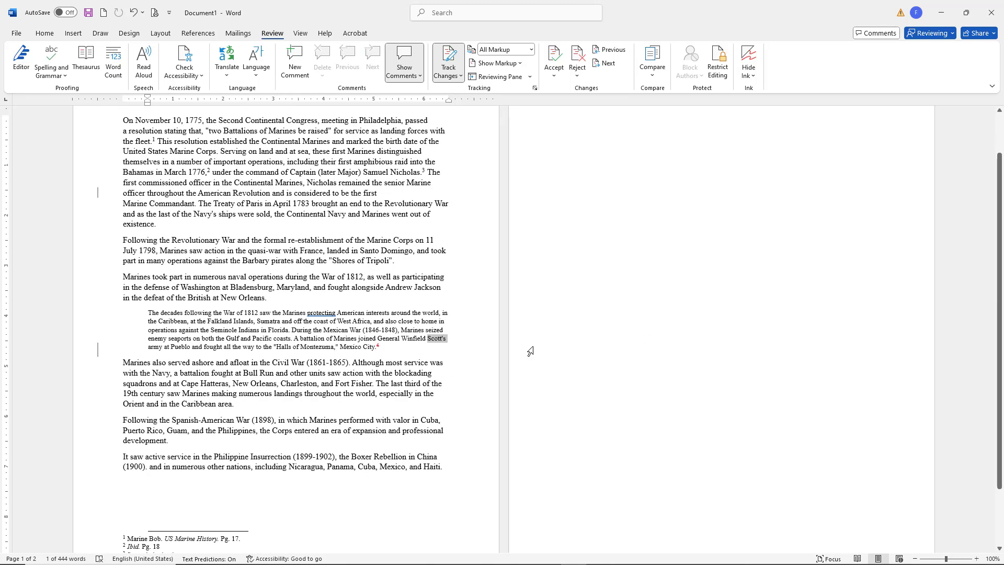